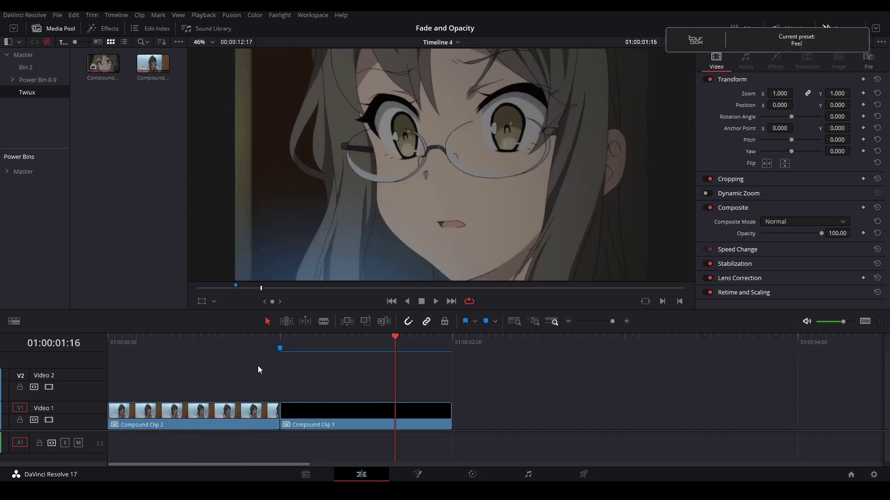
Scrub through the two adjoining compound clips on the Video 1 track
{"action": "left_click_drag", "start_coordinate": [188, 347], "coordinate": [107, 352]}
{"action": "key", "text": "End"}
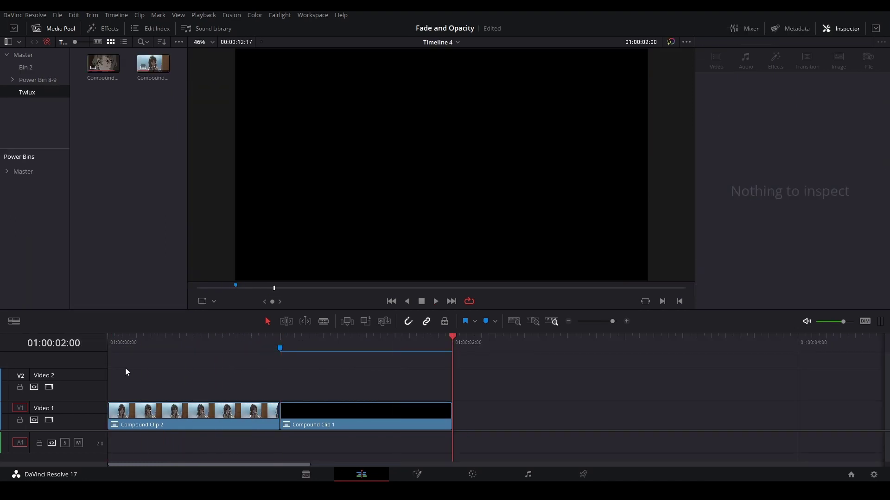
{"action": "key", "text": "ctrl+s"}
{"action": "key", "text": "Up"}
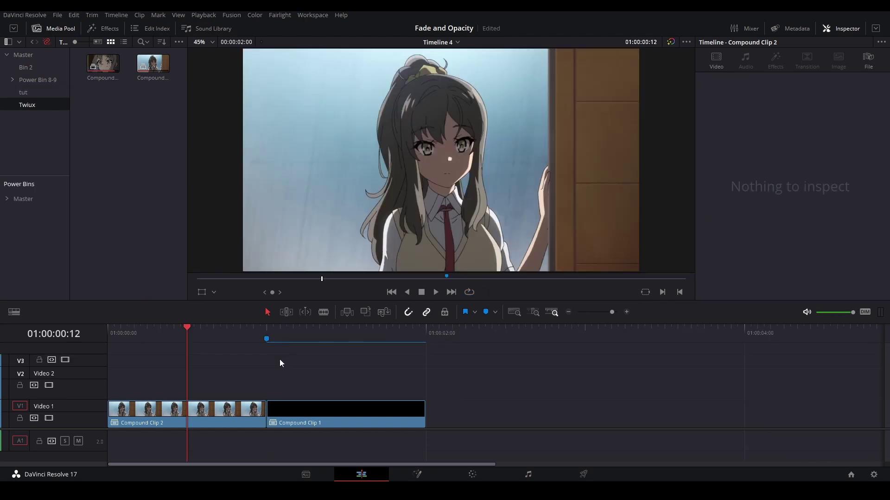
Apply a Cross Dissolve at the start of Compound Clip 1 and shorten the transition to 6 frames
{"action": "left_click", "coordinate": [98, 31]}
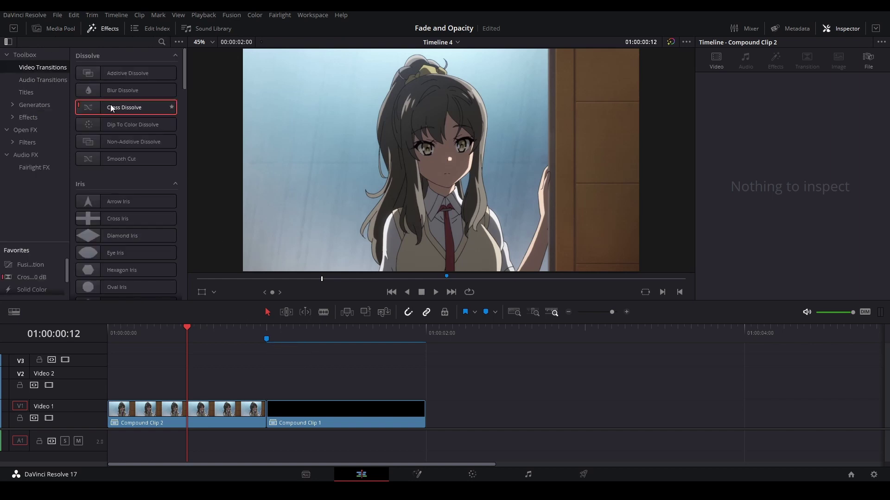
{"action": "left_click_drag", "start_coordinate": [111, 108], "coordinate": [277, 406]}
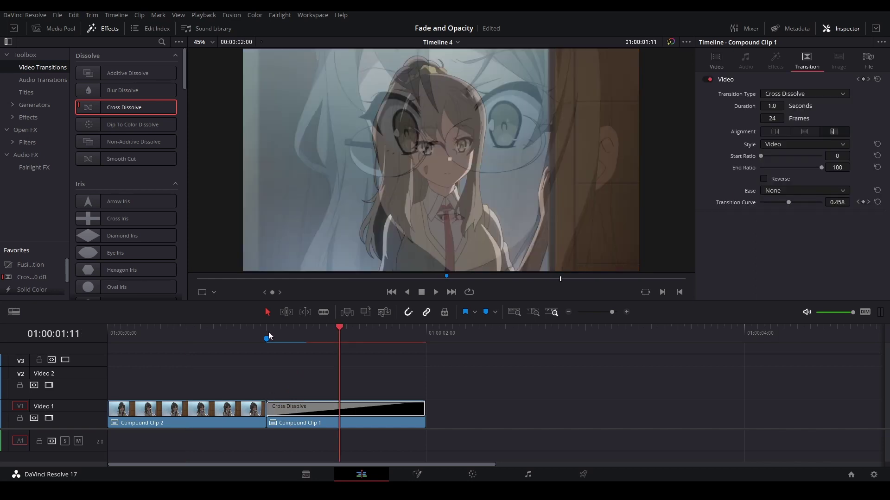
{"action": "left_click_drag", "start_coordinate": [263, 335], "coordinate": [306, 335]}
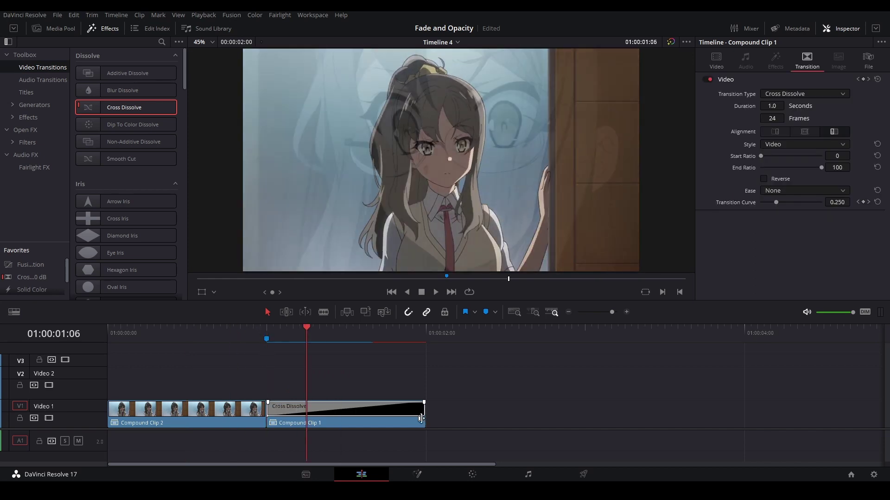
{"action": "left_click_drag", "start_coordinate": [425, 409], "coordinate": [304, 408]}
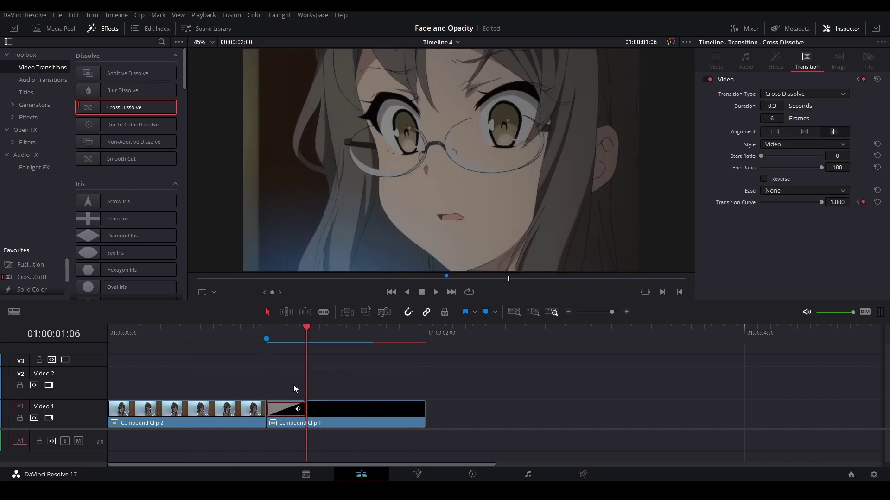
{"action": "left_click", "coordinate": [267, 334]}
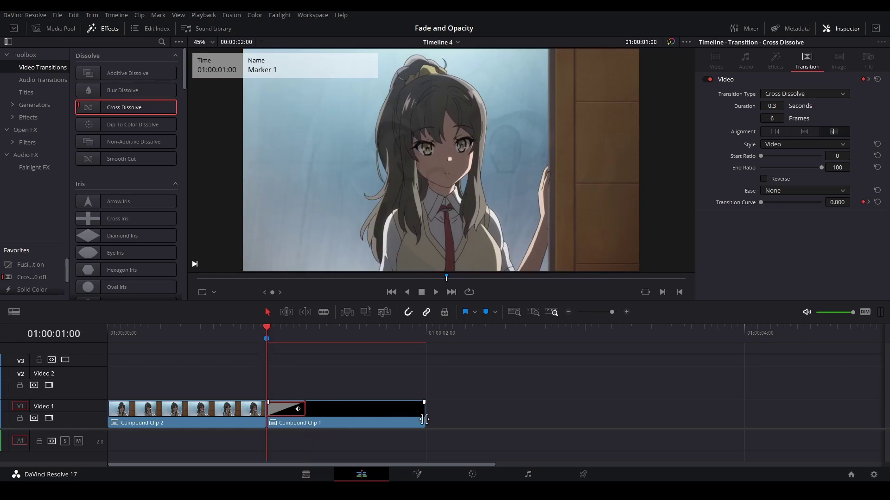
Trim Compound Clip 2 so Compound Clip 1 and its dissolve shift two frames earlier, keep it at the timeline's start, and play it
{"action": "left_click", "coordinate": [424, 416]}
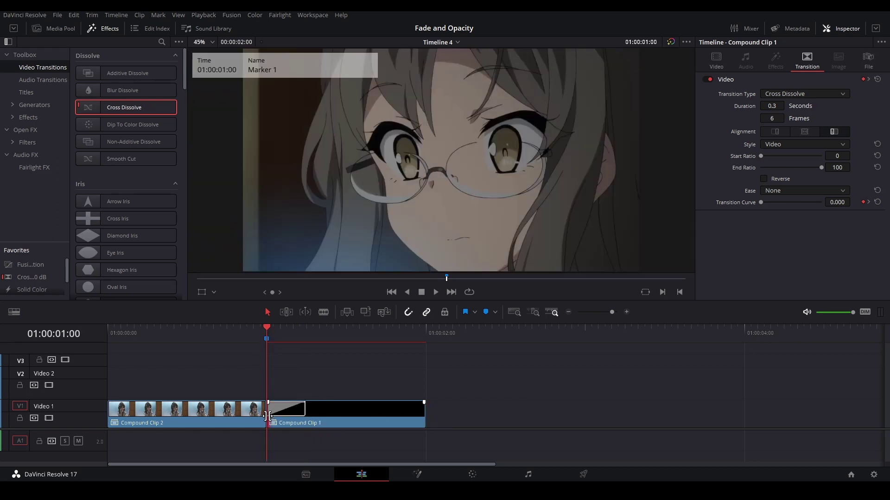
{"action": "left_click", "coordinate": [289, 412]}
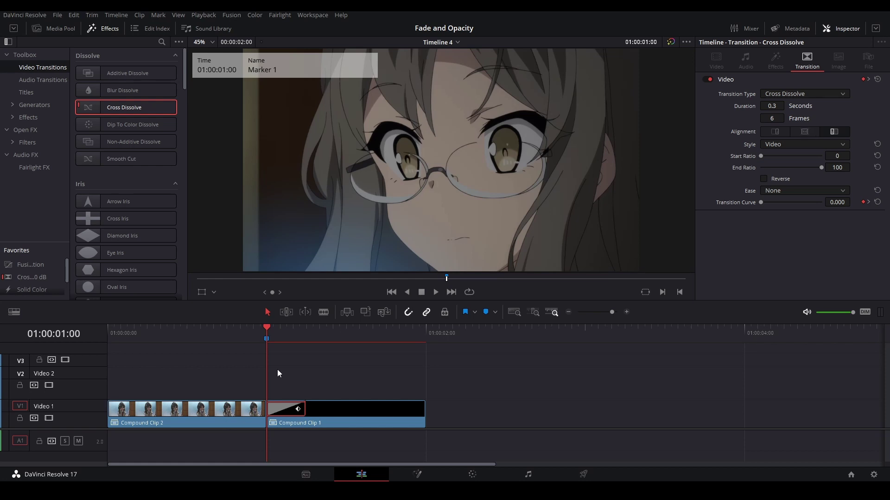
{"action": "left_click", "coordinate": [240, 341]}
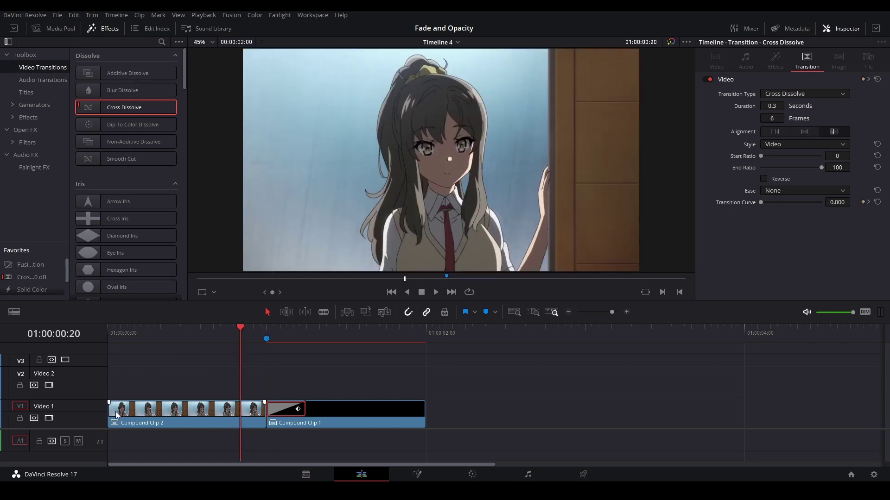
{"action": "left_click_drag", "start_coordinate": [112, 412], "coordinate": [142, 416]}
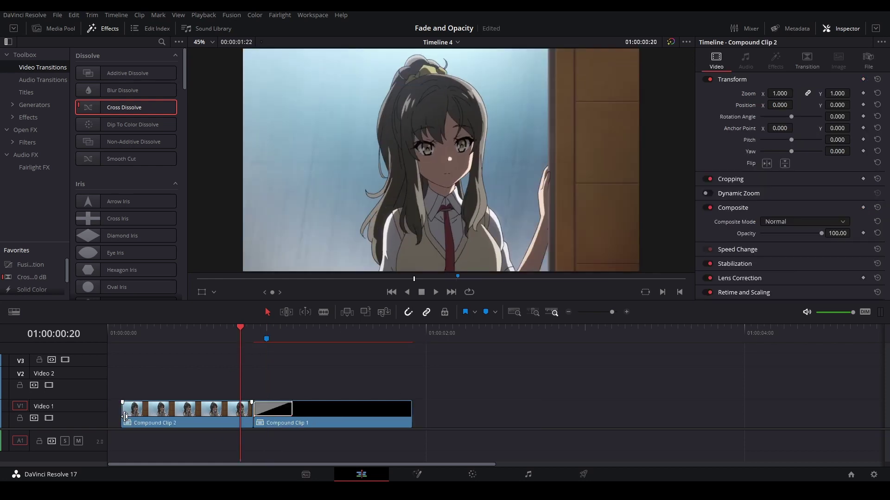
{"action": "left_click_drag", "start_coordinate": [121, 416], "coordinate": [109, 416]}
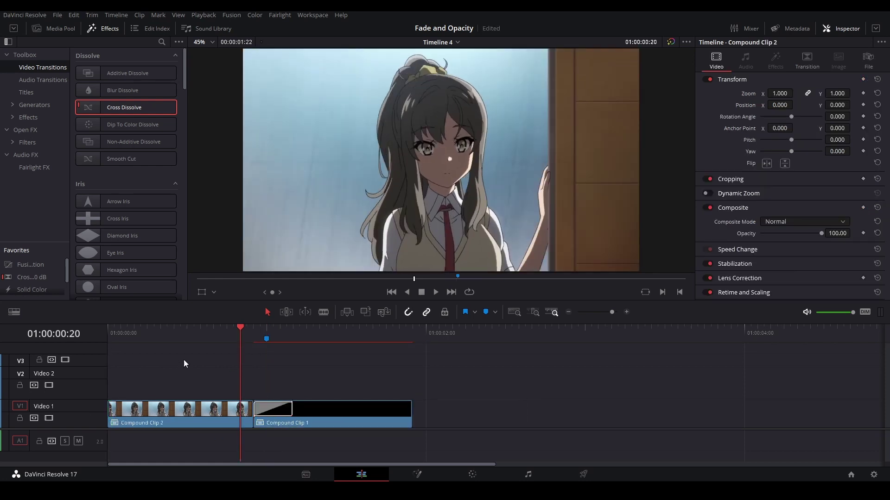
{"action": "key", "text": "space"}
{"action": "left_click", "coordinate": [217, 338]}
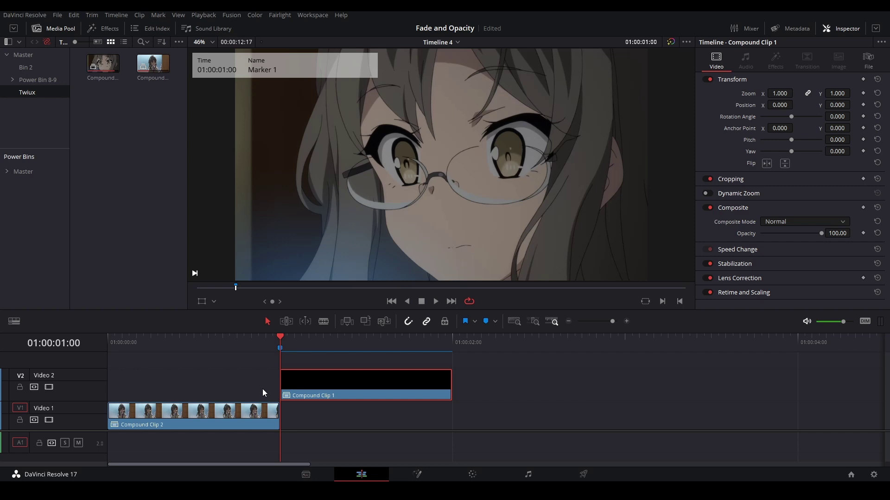
Step frame by frame around the cut between Compound Clip 2 and Compound Clip 1
{"action": "mouse_move", "coordinate": [337, 373]}
{"action": "key", "text": "Left"}
{"action": "key", "text": "Left"}
{"action": "key", "text": "Right"}
{"action": "key", "text": "Right"}
{"action": "key", "text": "Left"}
{"action": "key", "text": "Left"}
{"action": "key", "text": "Left"}
{"action": "key", "text": "Left"}
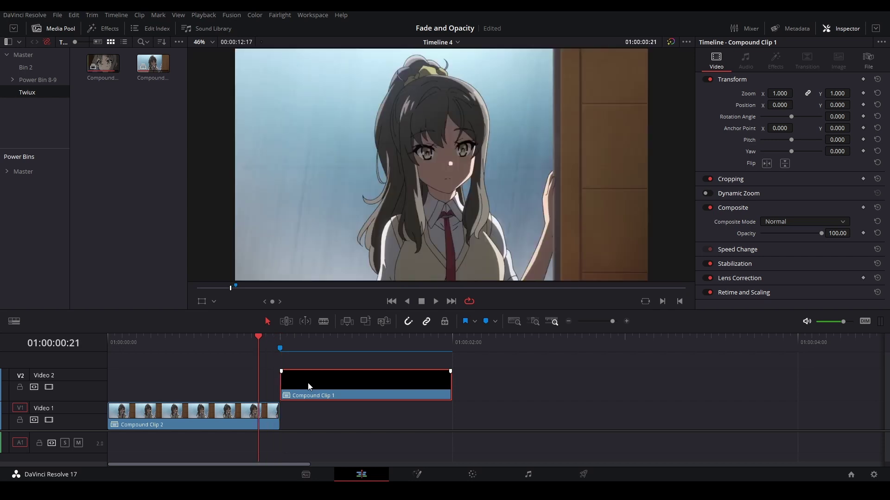
Move Compound Clip 1 on Video 2 to start at 01:00:00:20, overlapping the end of Compound Clip 2
{"action": "left_click_drag", "start_coordinate": [307, 383], "coordinate": [294, 414]}
{"action": "key", "text": "space"}
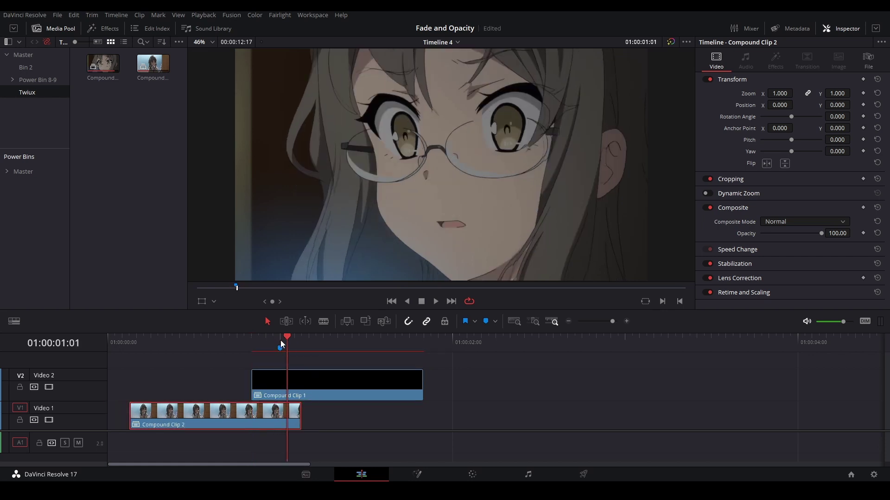
{"action": "left_click", "coordinate": [179, 382]}
Move Compound Clip 2 back to the timeline's start and extend its end to 01:00:01:03 beneath Compound Clip 1
{"action": "left_click_drag", "start_coordinate": [197, 413], "coordinate": [176, 411]}
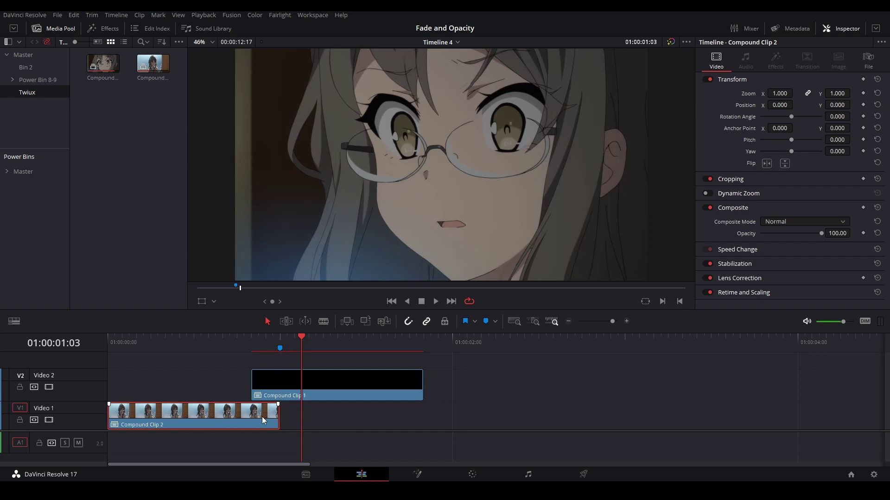
{"action": "left_click_drag", "start_coordinate": [277, 419], "coordinate": [302, 419]}
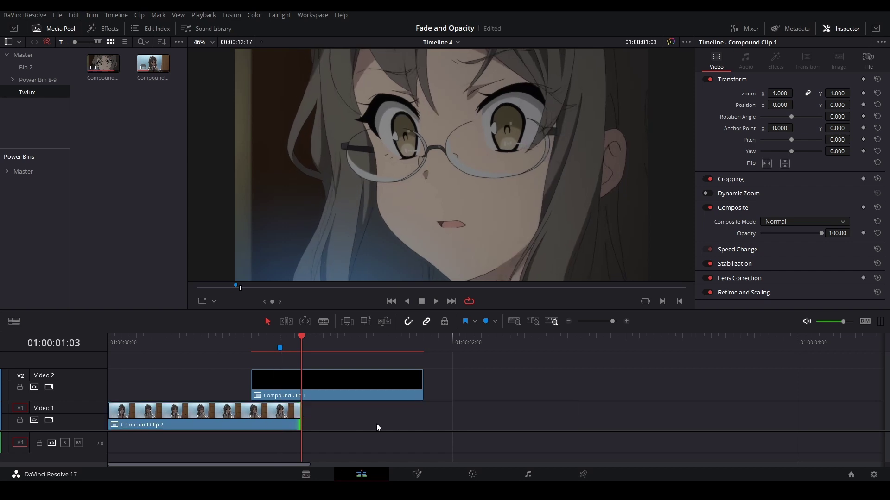
{"action": "left_click", "coordinate": [260, 342]}
{"action": "key", "text": "space"}
{"action": "left_click", "coordinate": [252, 344]}
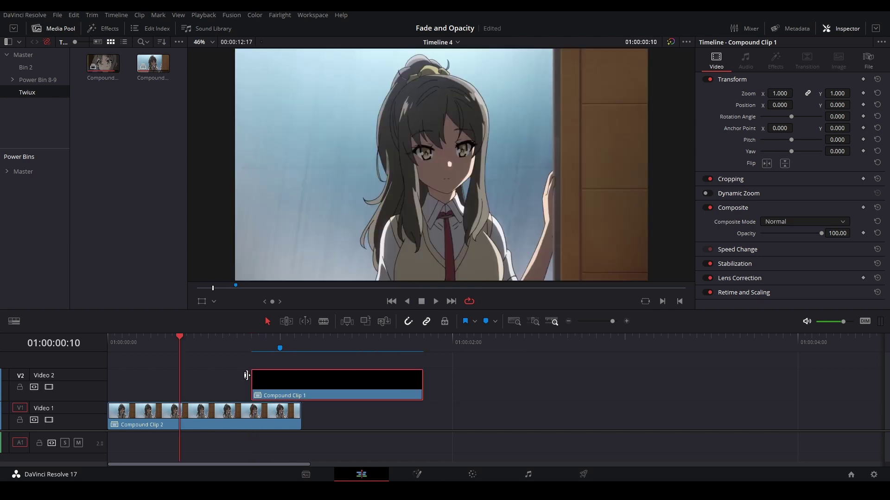
Add a fade-in to Compound Clip 1 that ends where Compound Clip 2 ends, and play it back
{"action": "left_click_drag", "start_coordinate": [252, 371], "coordinate": [302, 371]}
{"action": "left_click", "coordinate": [252, 340]}
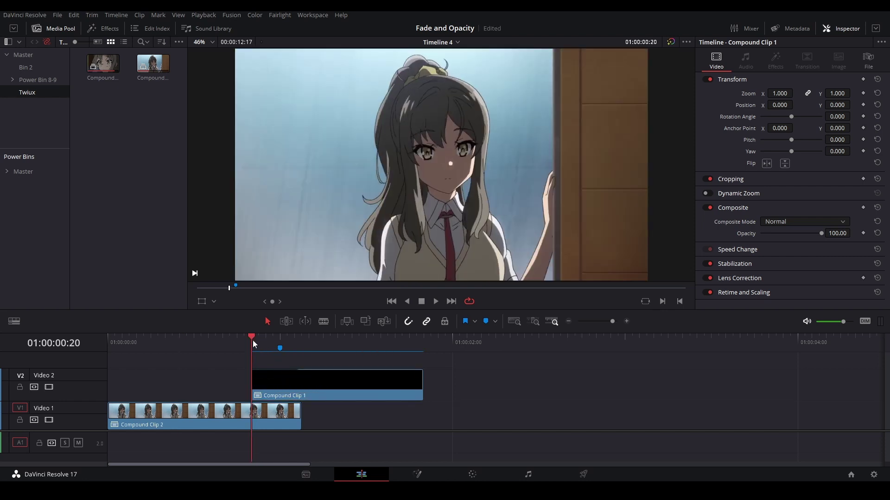
{"action": "key", "text": "space"}
{"action": "key", "text": "space"}
Examine the fade-in over the overlap frame by frame and in playback
{"action": "left_click", "coordinate": [248, 344]}
{"action": "key", "text": "Right"}
{"action": "key", "text": "Right"}
{"action": "key", "text": "Right"}
{"action": "key", "text": "Right"}
{"action": "key", "text": "Right"}
{"action": "key", "text": "Right"}
{"action": "key", "text": "Right"}
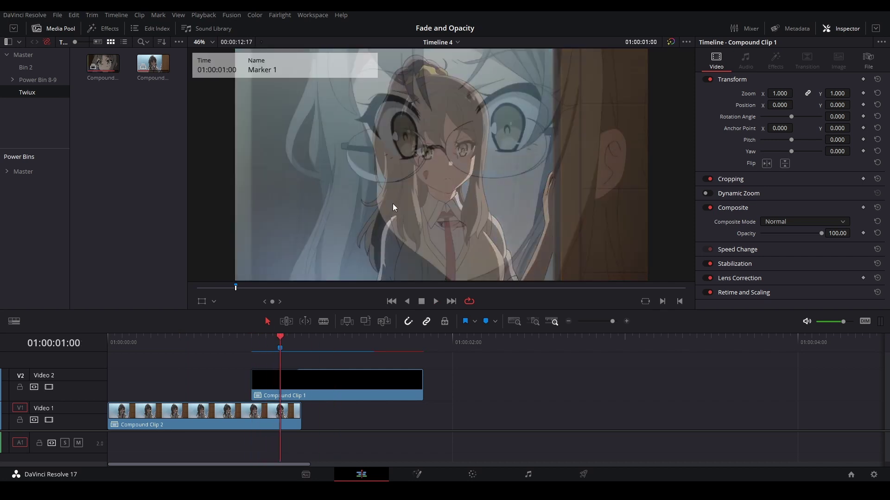
{"action": "key", "text": "Right"}
{"action": "key", "text": "Right"}
{"action": "left_click", "coordinate": [230, 342]}
{"action": "key", "text": "space"}
{"action": "key", "text": "space"}
{"action": "left_click", "coordinate": [251, 345]}
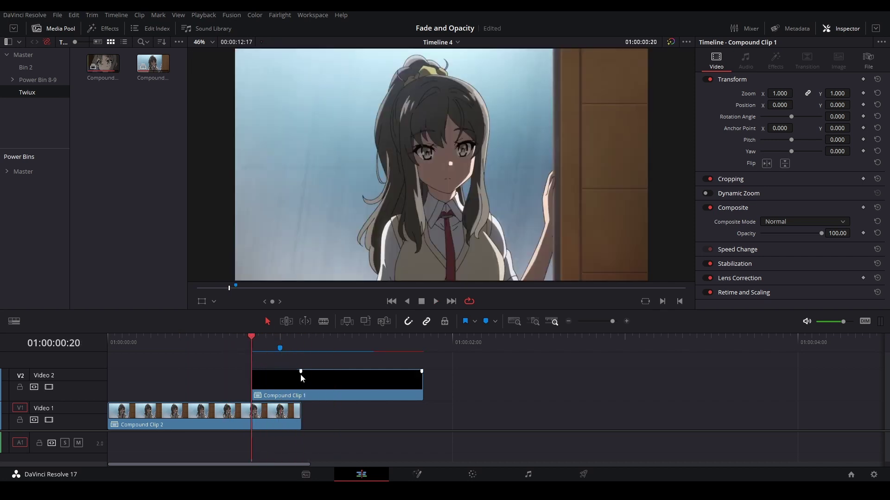
Remove the fade-in from Compound Clip 1 and add opacity keyframes of 100 at 01:00:00:20 and 01:00:01:03
{"action": "left_click_drag", "start_coordinate": [301, 371], "coordinate": [234, 372]}
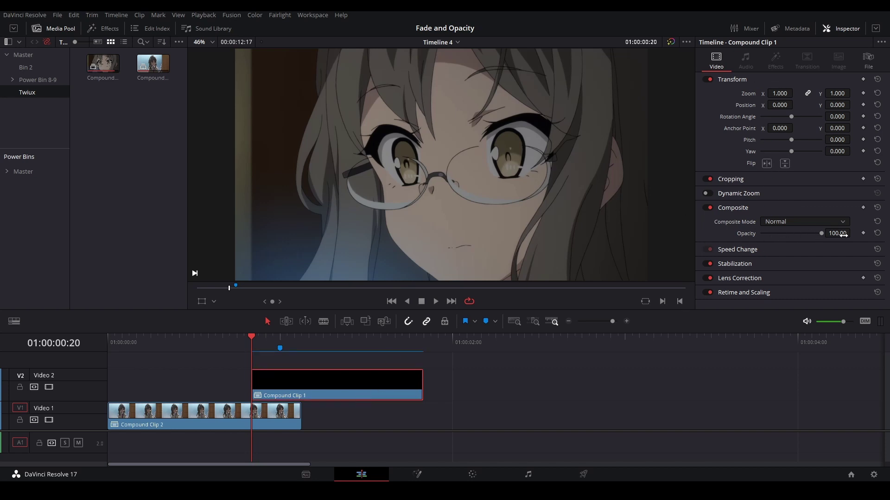
{"action": "left_click", "coordinate": [862, 233]}
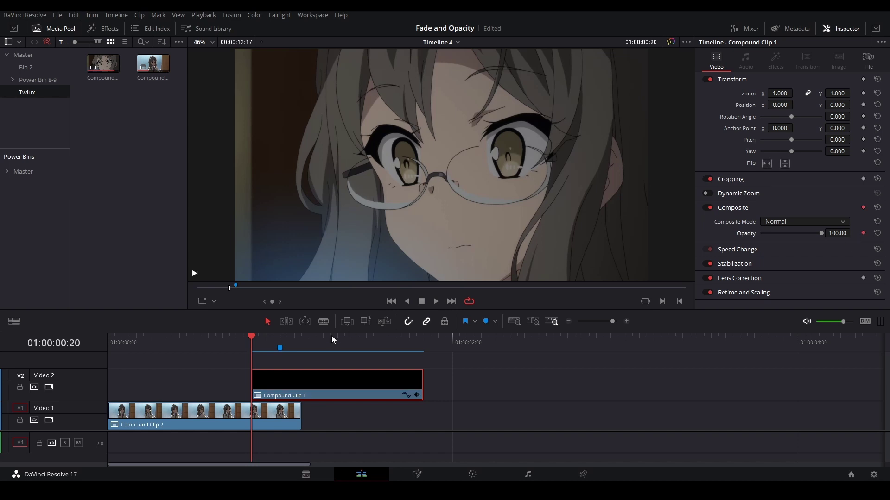
{"action": "left_click", "coordinate": [299, 343]}
{"action": "left_click", "coordinate": [862, 233]}
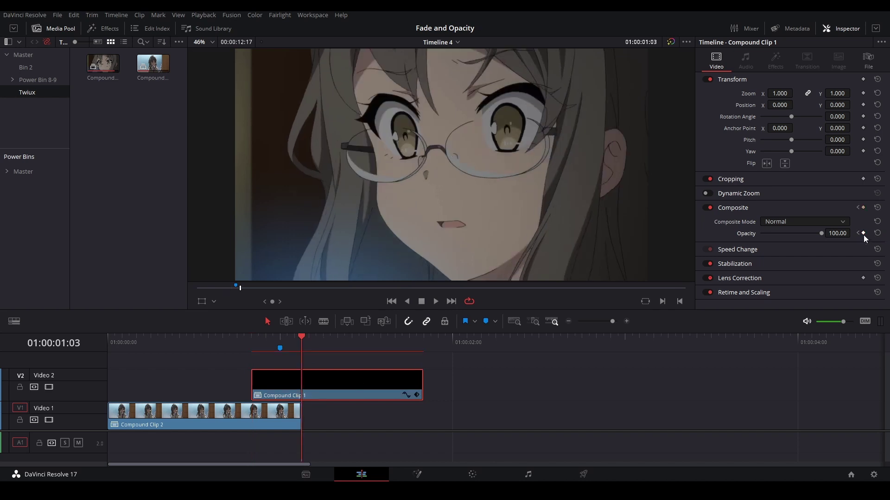
Set the opacity to 0 at Compound Clip 1's first keyframe and play back the opacity fade
{"action": "left_click", "coordinate": [858, 233]}
{"action": "left_click_drag", "start_coordinate": [821, 233], "coordinate": [657, 232]}
{"action": "key", "text": "space"}
{"action": "left_click", "coordinate": [210, 347]}
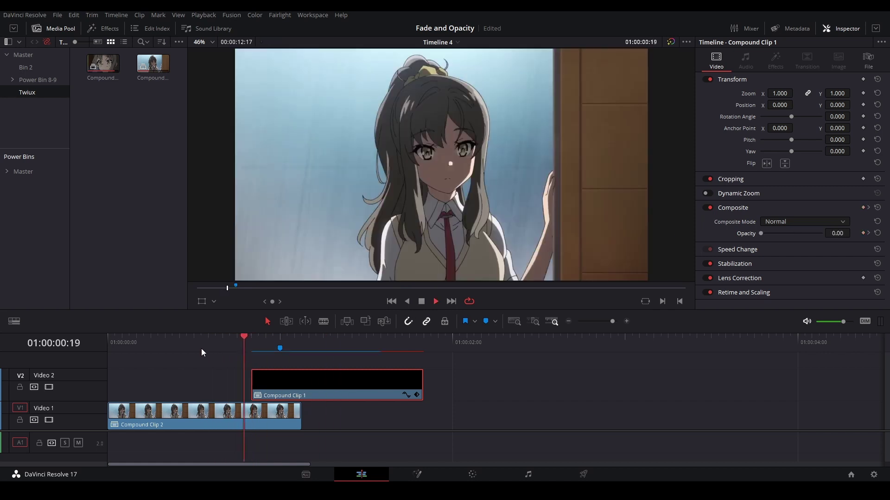
{"action": "key", "text": "space"}
{"action": "key", "text": "Up"}
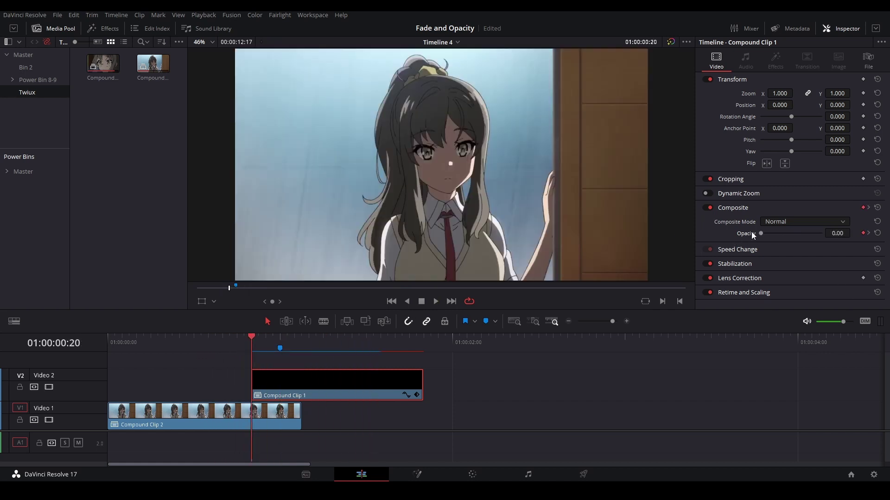
Undo the opacity keyframing on Compound Clip 1 and open the clip in the Fusion page
{"action": "key", "text": "ctrl+z"}
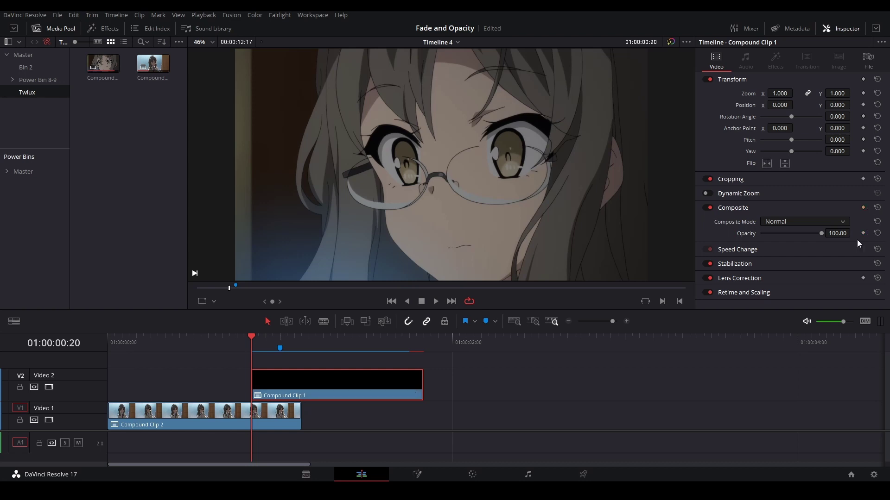
{"action": "right_click", "coordinate": [287, 386]}
{"action": "left_click", "coordinate": [328, 231]}
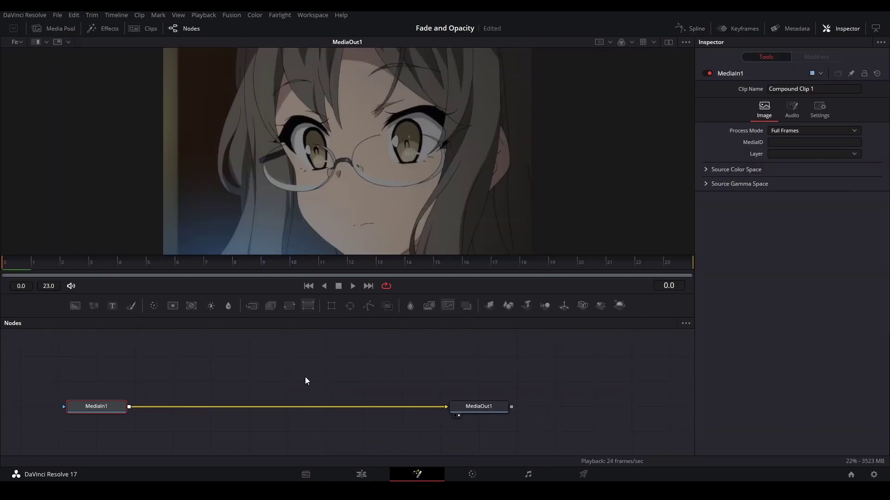
Insert a Merge node between MediaIn1 and MediaOut1, connect a Background node to it, and swap the Merge's foreground and background inputs
{"action": "left_click_drag", "start_coordinate": [304, 378], "coordinate": [331, 357]}
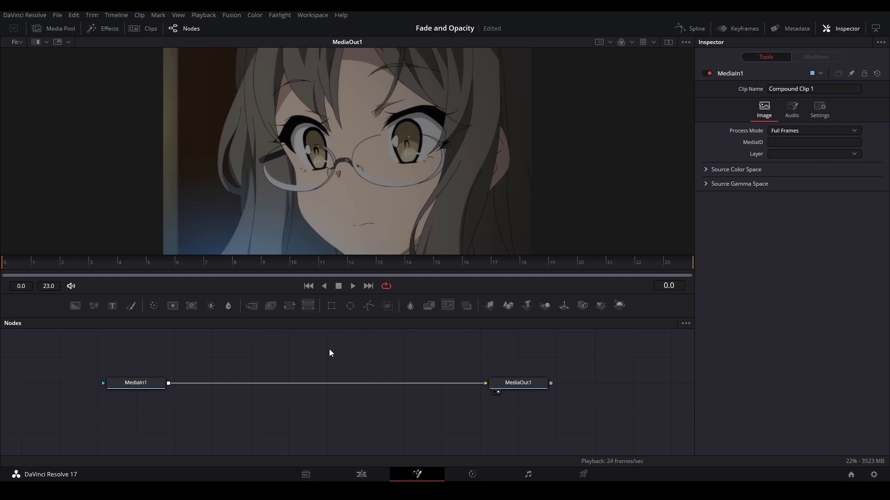
{"action": "left_click_drag", "start_coordinate": [252, 306], "coordinate": [247, 383]}
{"action": "left_click_drag", "start_coordinate": [76, 307], "coordinate": [264, 385]}
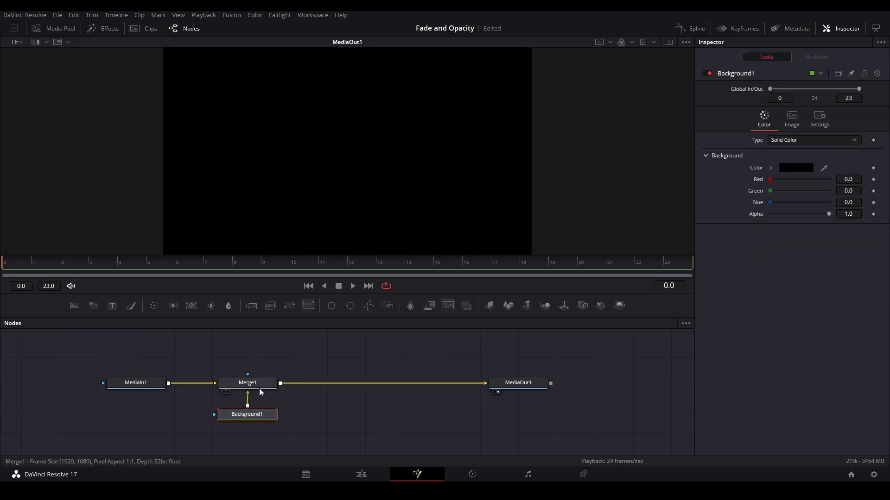
{"action": "left_click", "coordinate": [262, 385]}
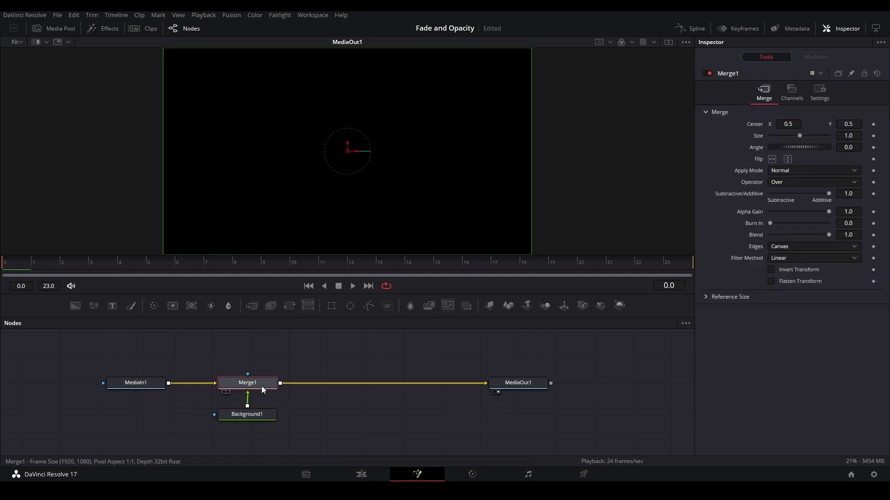
{"action": "key", "text": "ctrl+t"}
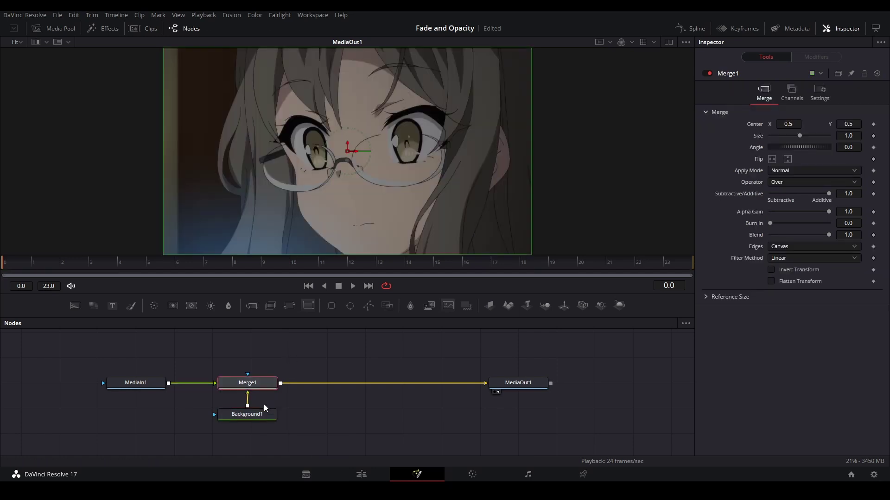
Show the Background1 node in the viewer and set its Alpha to 0.0
{"action": "left_click", "coordinate": [265, 413]}
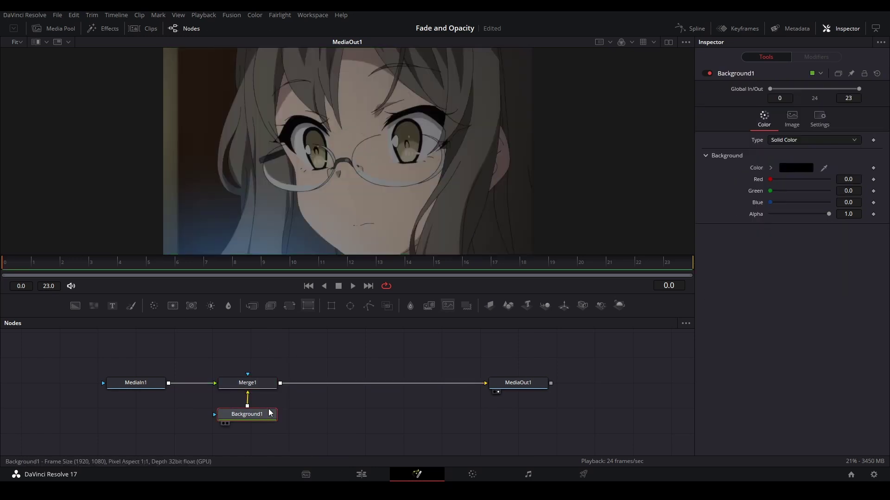
{"action": "key", "text": "1"}
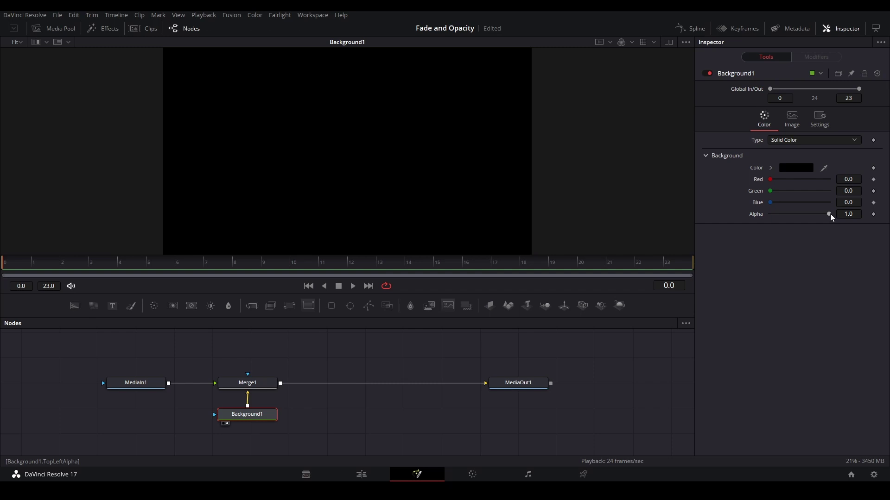
{"action": "left_click_drag", "start_coordinate": [829, 214], "coordinate": [741, 218]}
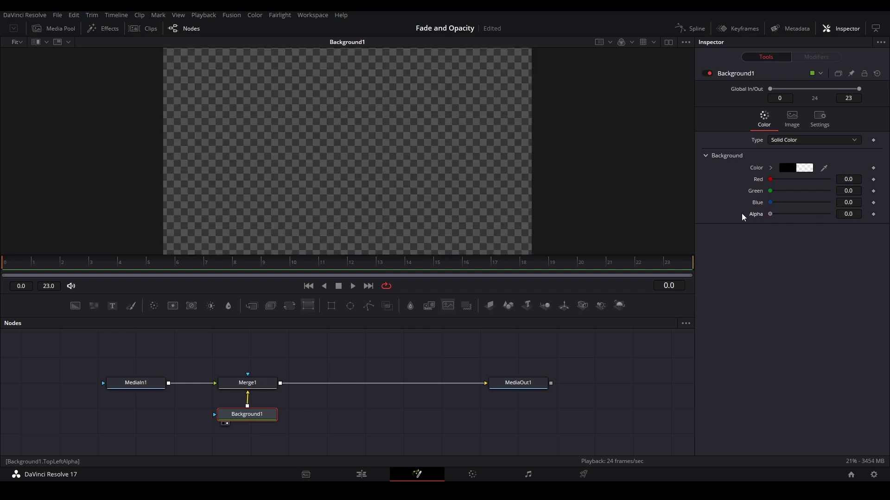
Show the Merge1 node in the viewer and try out its Blend control
{"action": "left_click", "coordinate": [269, 387]}
{"action": "key", "text": "1"}
{"action": "left_click", "coordinate": [265, 380]}
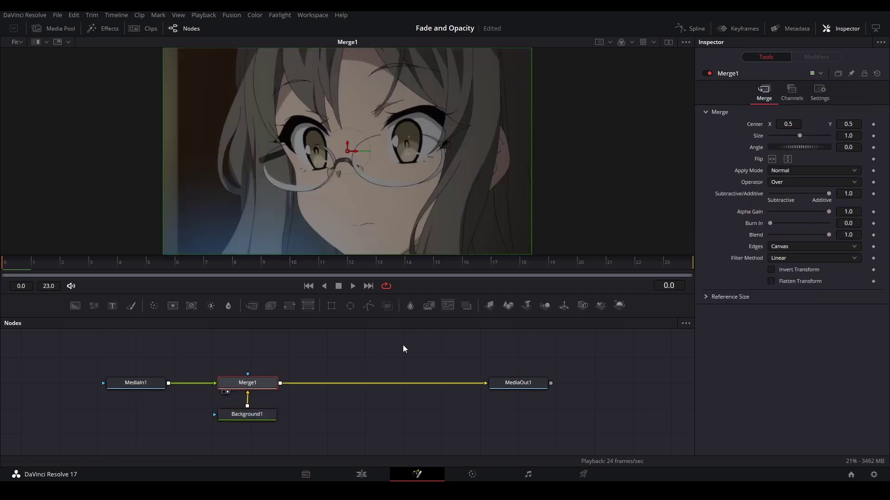
{"action": "mouse_move", "coordinate": [830, 234]}
{"action": "left_mouse_down"}
{"action": "mouse_move", "coordinate": [755, 230]}
{"action": "mouse_move", "coordinate": [831, 234]}
{"action": "left_mouse_up"}
Delete the Merge1 and Background1 nodes, connect MediaIn1 directly to MediaOut1, and show MediaIn1 in the viewer
{"action": "left_click_drag", "start_coordinate": [296, 433], "coordinate": [241, 377]}
{"action": "key", "text": "Delete"}
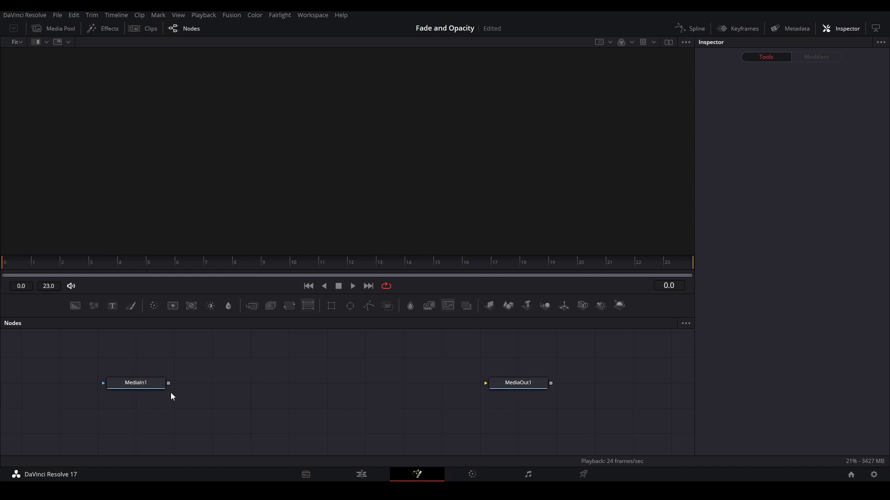
{"action": "left_click_drag", "start_coordinate": [169, 383], "coordinate": [510, 391]}
{"action": "left_click", "coordinate": [130, 386]}
{"action": "key", "text": "1"}
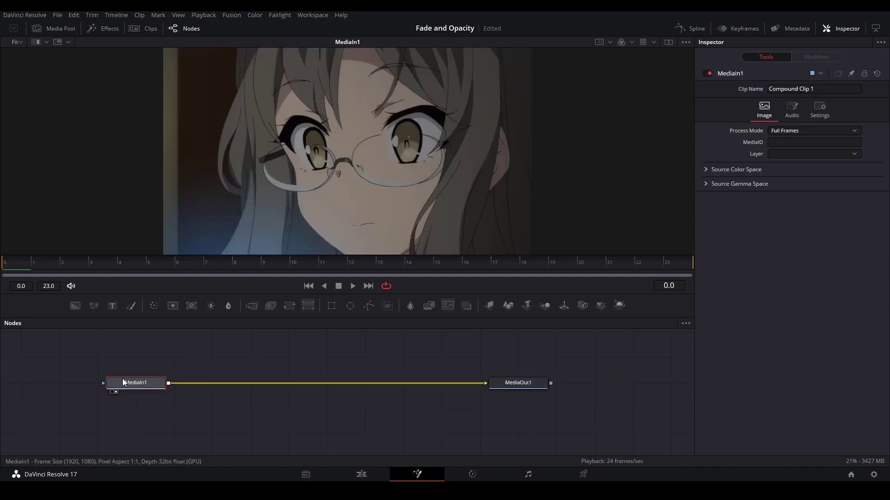
Insert a Channel Booleans node between MediaIn1 and MediaOut1 and show MediaOut1 in the viewer
{"action": "key", "text": "shift+space"}
{"action": "type", "text": "CHAN"}
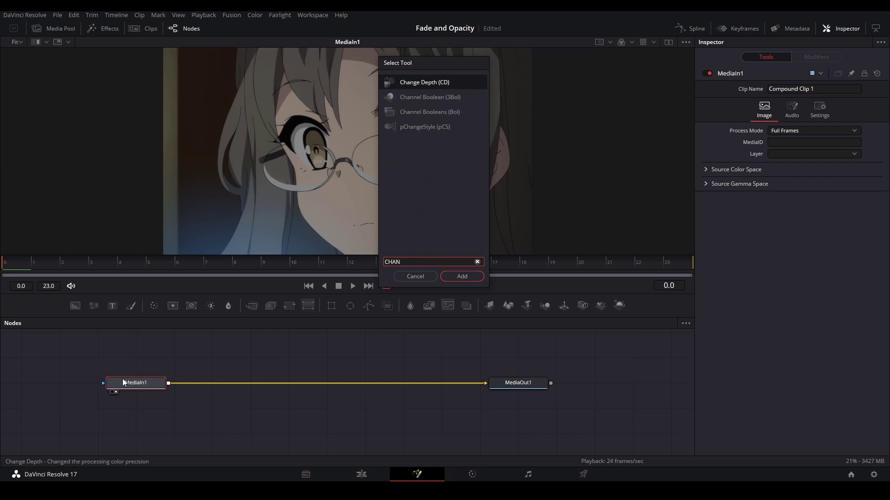
{"action": "key", "text": "Down"}
{"action": "key", "text": "Down"}
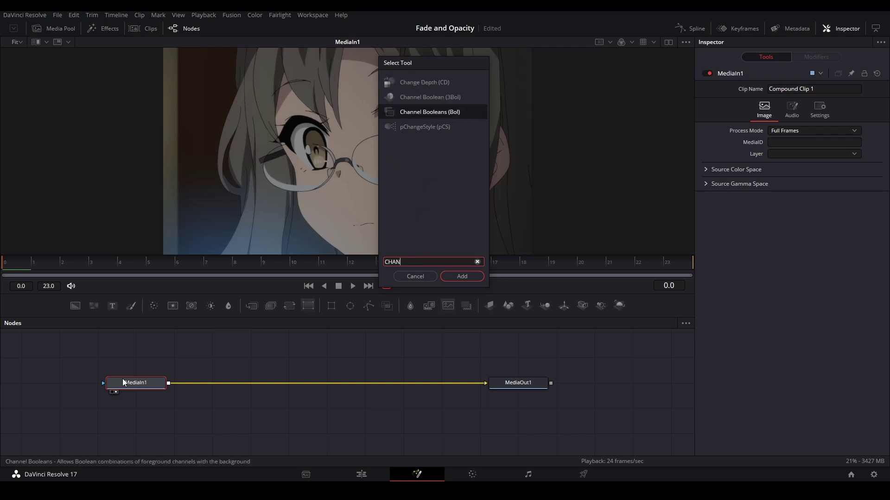
{"action": "key", "text": "Return"}
{"action": "left_click", "coordinate": [542, 382]}
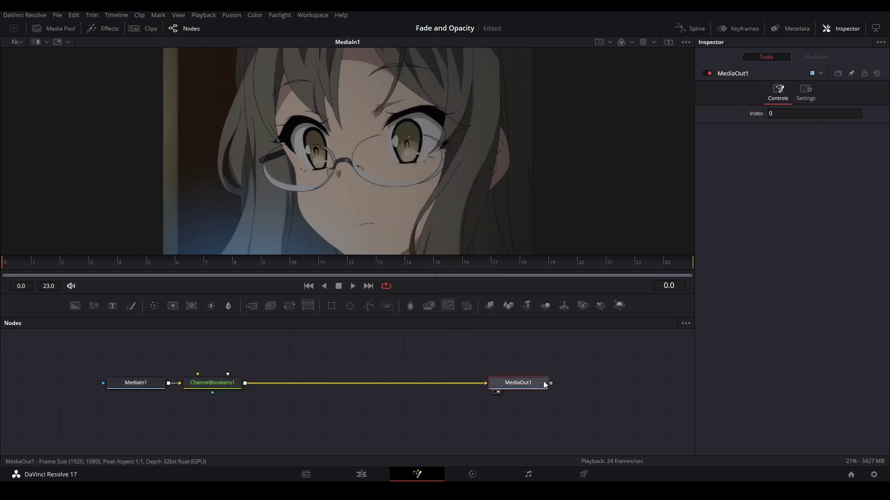
{"action": "key", "text": "1"}
Set ChannelBooleans1's red, green, blue and alpha channels to their matching BG sources and its operation to Subtract
{"action": "left_click", "coordinate": [218, 381]}
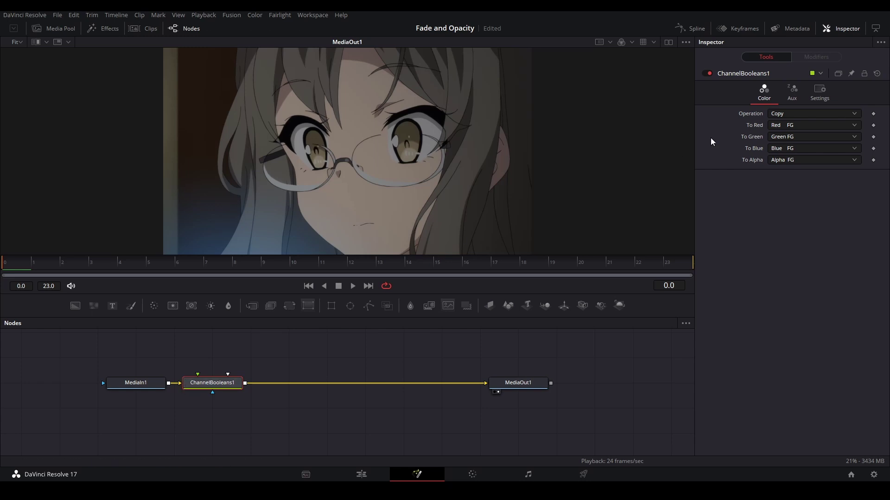
{"action": "left_click", "coordinate": [788, 123]}
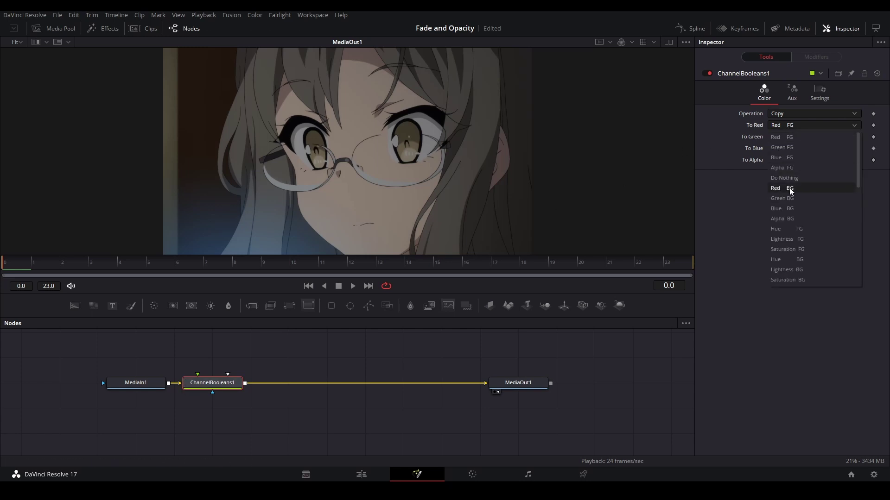
{"action": "left_click", "coordinate": [788, 187]}
{"action": "left_click", "coordinate": [780, 137]}
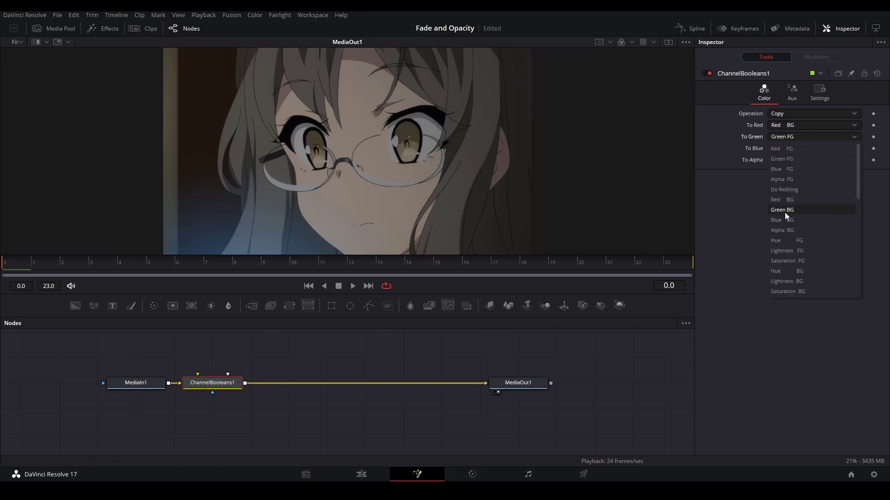
{"action": "left_click", "coordinate": [785, 212]}
{"action": "left_click", "coordinate": [783, 148]}
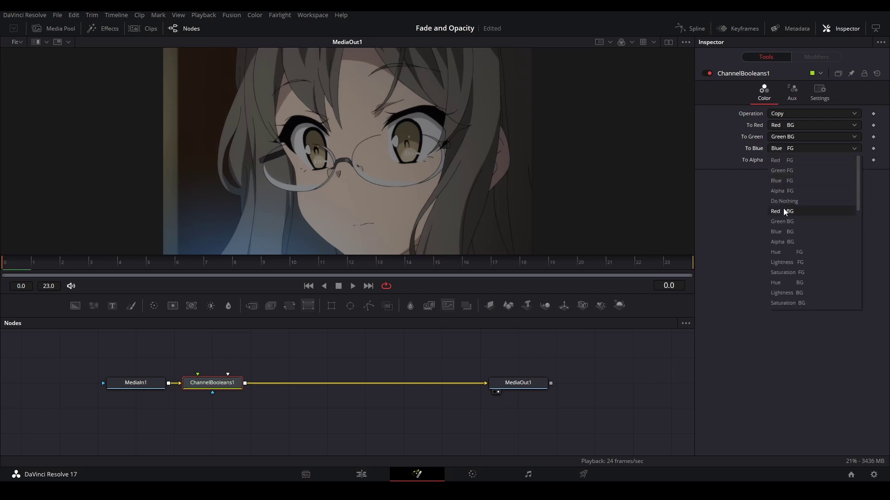
{"action": "left_click", "coordinate": [785, 231]}
{"action": "left_click", "coordinate": [786, 160]}
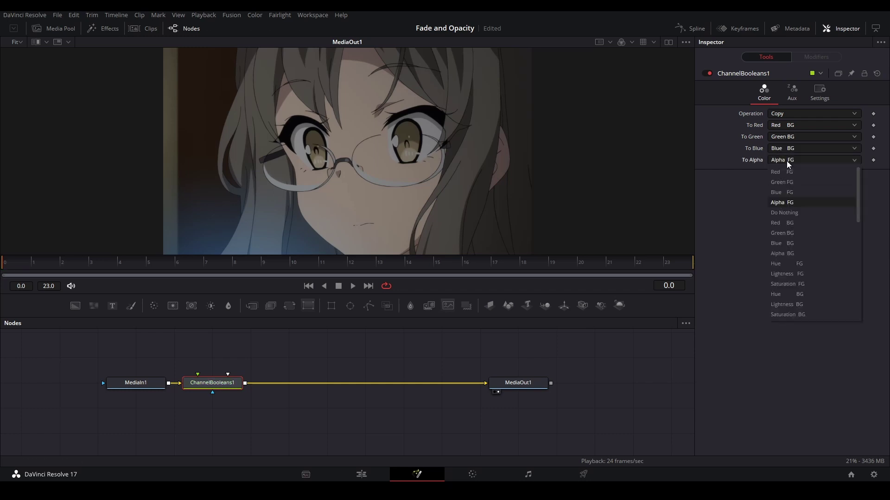
{"action": "left_click", "coordinate": [785, 253]}
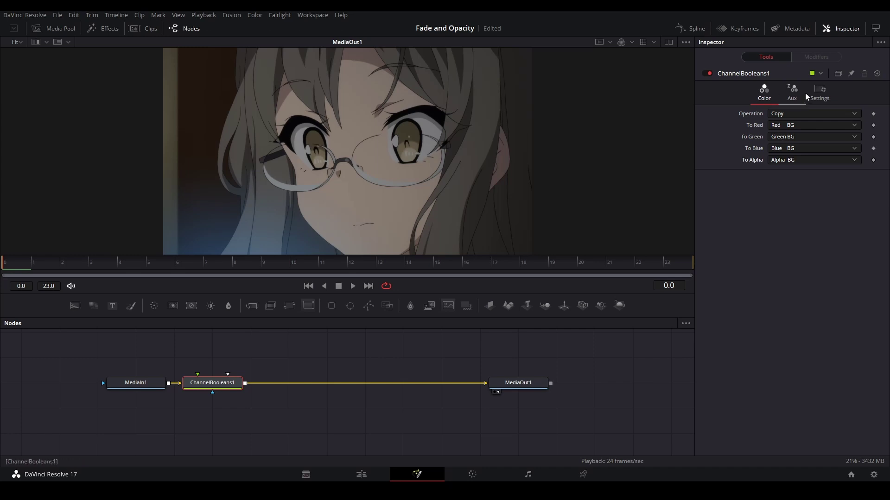
{"action": "left_click", "coordinate": [785, 113]}
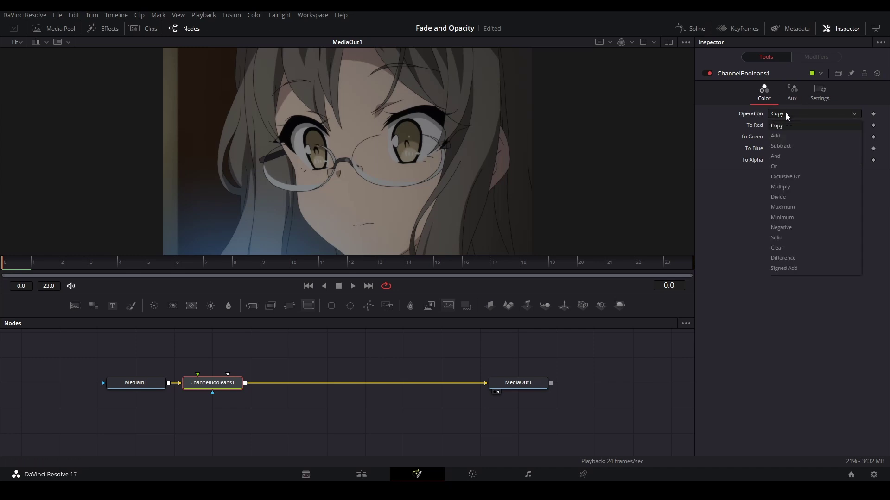
{"action": "left_click", "coordinate": [788, 146]}
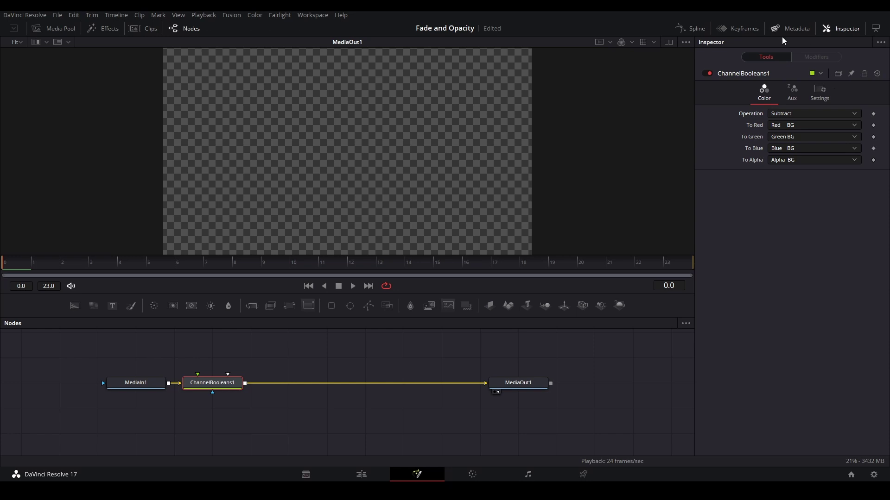
Lower ChannelBooleans1's Blend to 0.0 and delete the node
{"action": "left_click", "coordinate": [821, 92]}
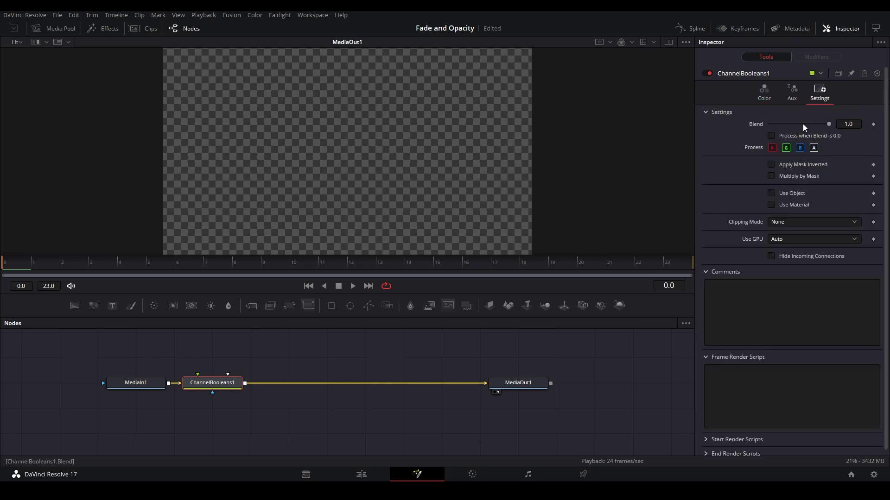
{"action": "left_click_drag", "start_coordinate": [827, 124], "coordinate": [747, 130]}
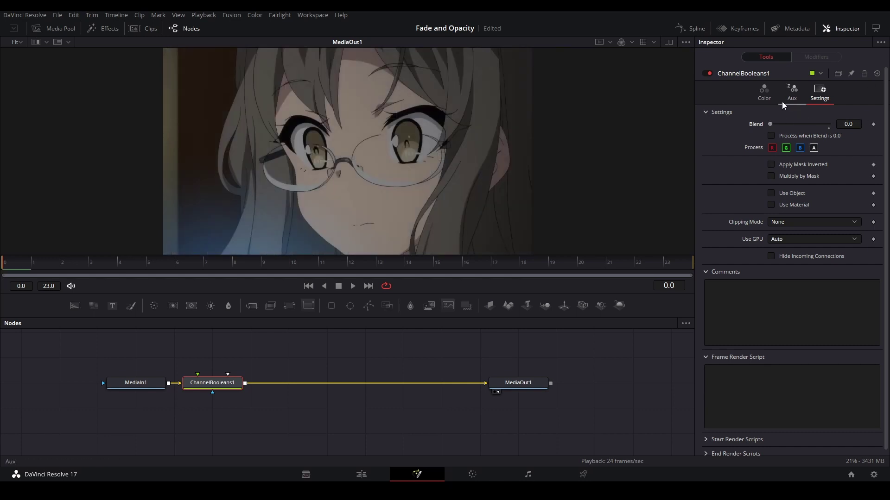
{"action": "left_click", "coordinate": [756, 97]}
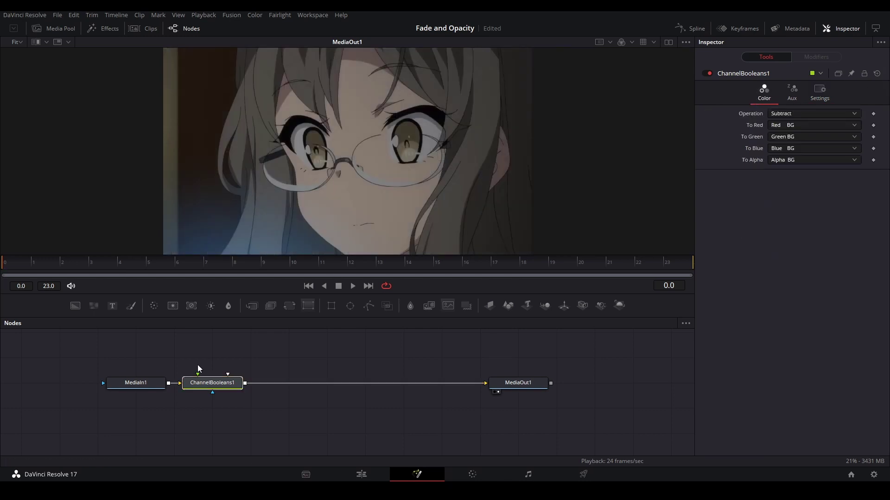
{"action": "key", "text": "Delete"}
Insert a Merge node after MediaIn1 with a transparent Background node connected, and swap the Merge's foreground and background inputs
{"action": "left_click", "coordinate": [163, 384]}
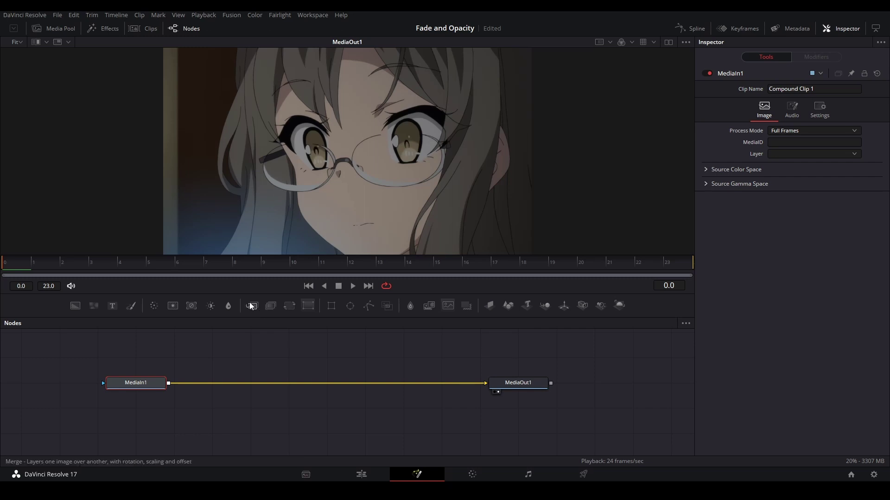
{"action": "left_click", "coordinate": [252, 307]}
{"action": "left_click_drag", "start_coordinate": [75, 306], "coordinate": [220, 384]}
{"action": "left_click", "coordinate": [221, 383]}
{"action": "key", "text": "ctrl+t"}
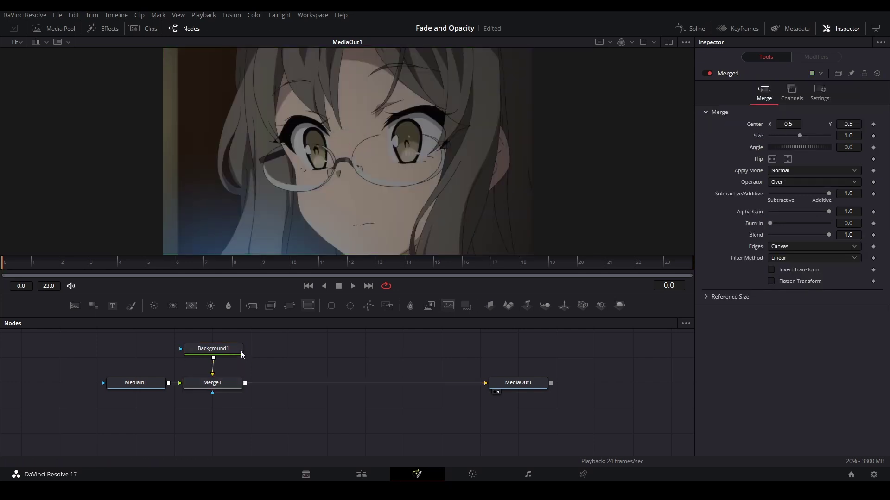
{"action": "left_click", "coordinate": [240, 351]}
Keyframe Merge1's Blend from 0.0 at frame 0 to 1.0 at frame 7
{"action": "left_click", "coordinate": [223, 387]}
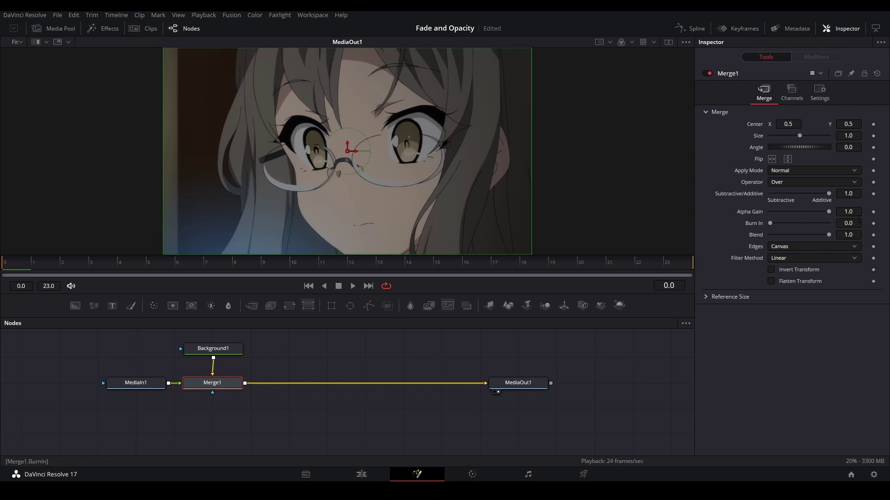
{"action": "left_click", "coordinate": [873, 235]}
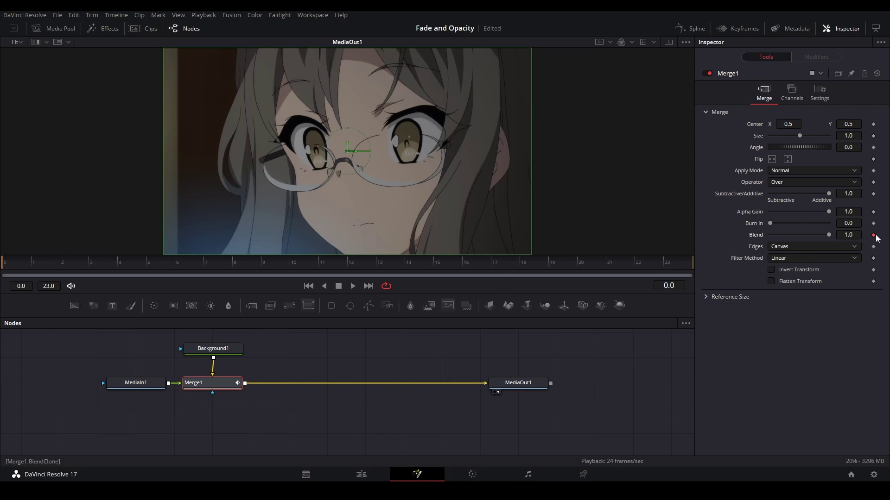
{"action": "left_click", "coordinate": [212, 263]}
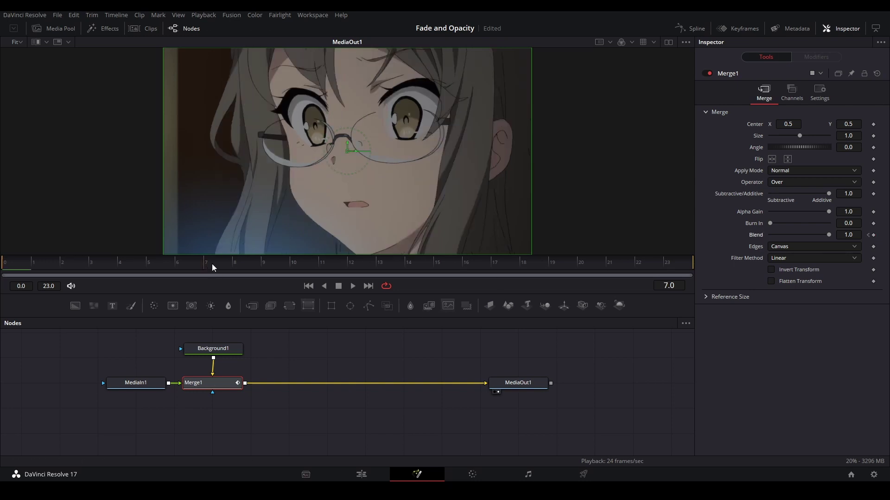
{"action": "left_click", "coordinate": [867, 235]}
{"action": "left_click_drag", "start_coordinate": [824, 235], "coordinate": [699, 234]}
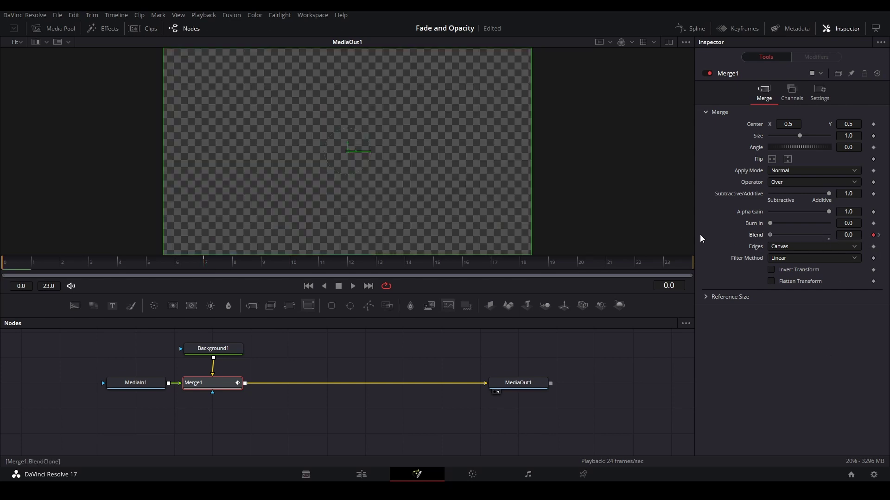
Play back the Merge1 blend fade and return the playhead to frame 0
{"action": "key", "text": "space"}
{"action": "key", "text": "space"}
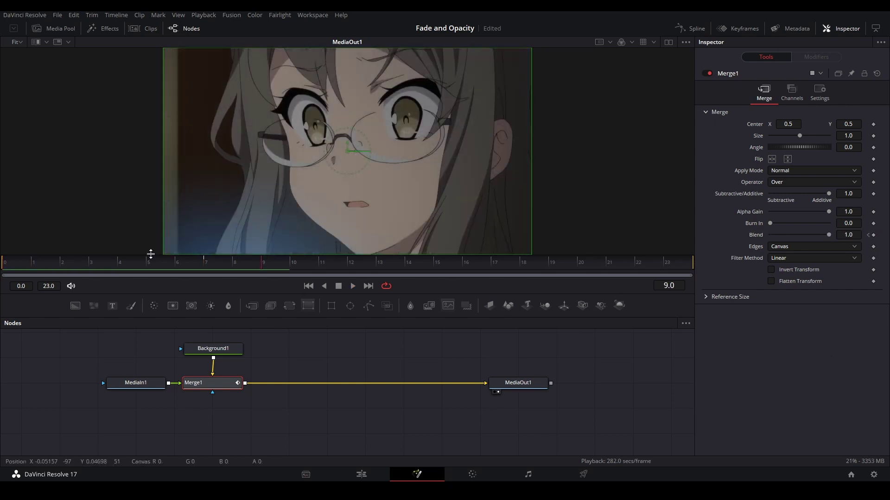
{"action": "left_click_drag", "start_coordinate": [88, 263], "coordinate": [3, 263]}
Display Merge1's Blend curve in the spline editor and make all its keyframes linear
{"action": "left_click", "coordinate": [690, 28]}
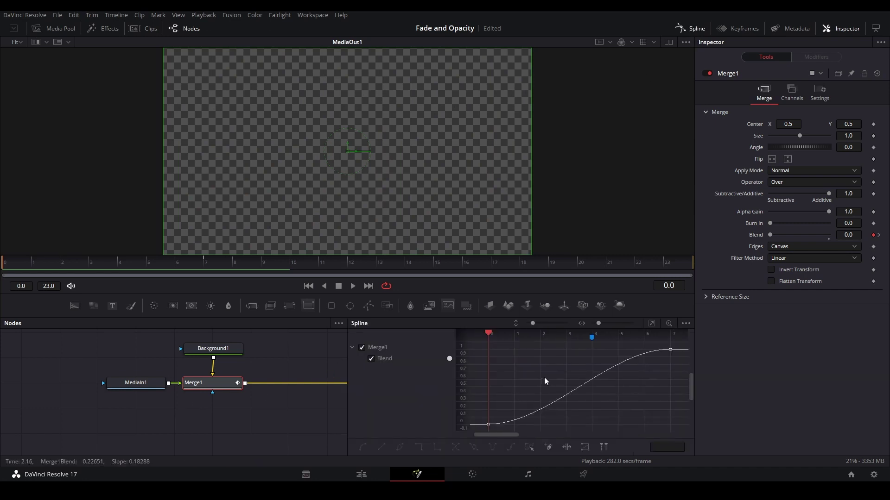
{"action": "key", "text": "ctrl+a"}
{"action": "key", "text": "shift+l"}
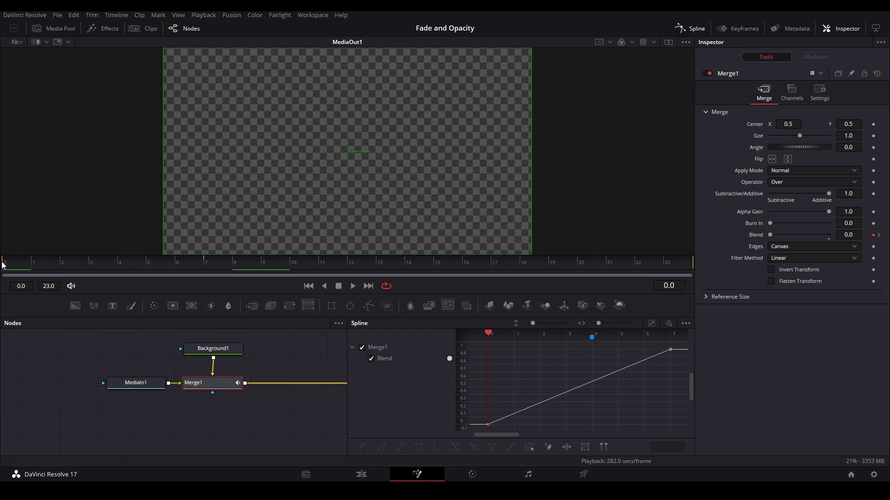
Scrub the start of the fade and extend the frame 7 keyframe's handle so the Blend curve eases into 1.0
{"action": "left_click_drag", "start_coordinate": [3, 263], "coordinate": [70, 275]}
{"action": "left_click_drag", "start_coordinate": [597, 418], "coordinate": [644, 343]}
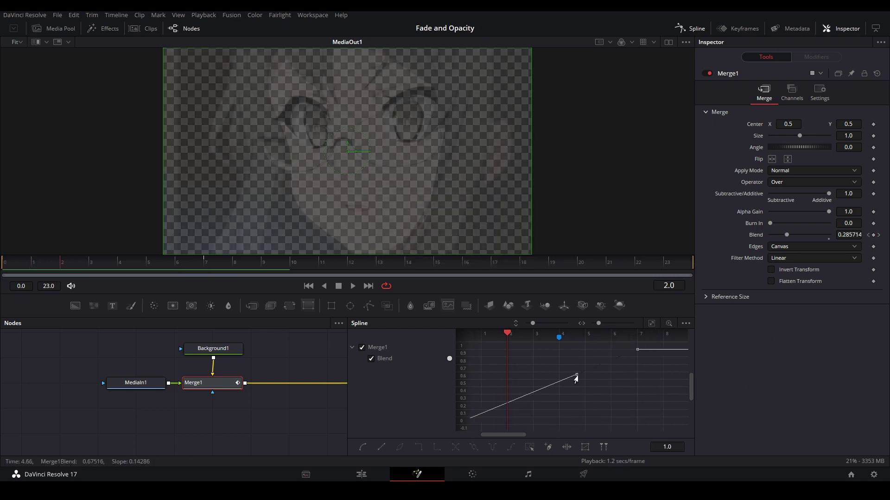
{"action": "left_click_drag", "start_coordinate": [576, 374], "coordinate": [466, 353]}
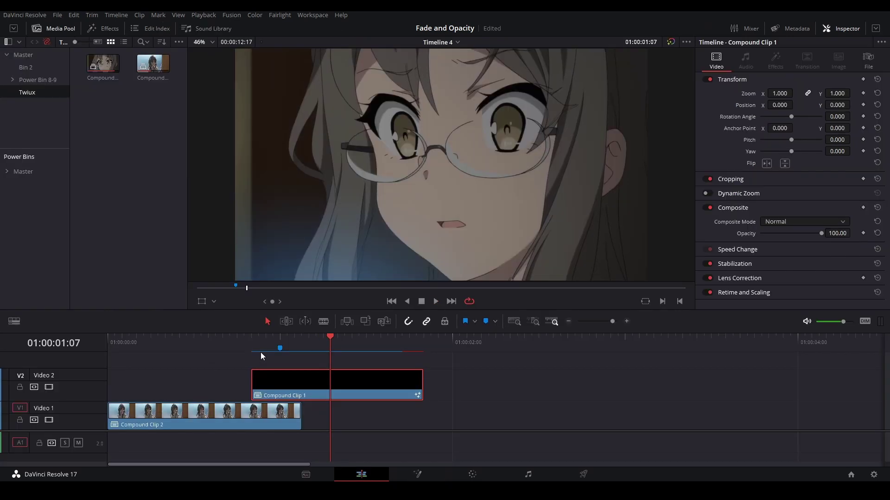
Move the timeline playhead to Compound Clip 1's start, open the clip in the Fusion page and hide the spline editor
{"action": "left_click", "coordinate": [255, 348]}
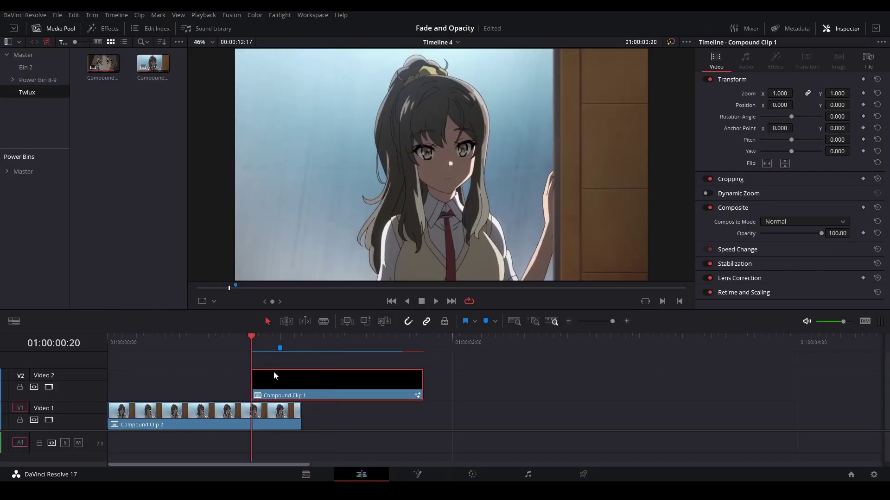
{"action": "right_click", "coordinate": [294, 377]}
{"action": "left_click", "coordinate": [314, 219]}
{"action": "key", "text": "shift+5"}
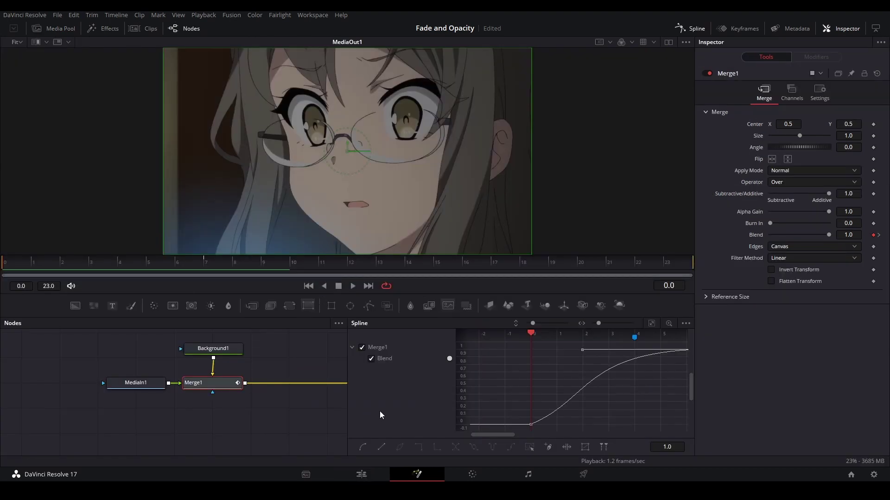
{"action": "key", "text": "F7"}
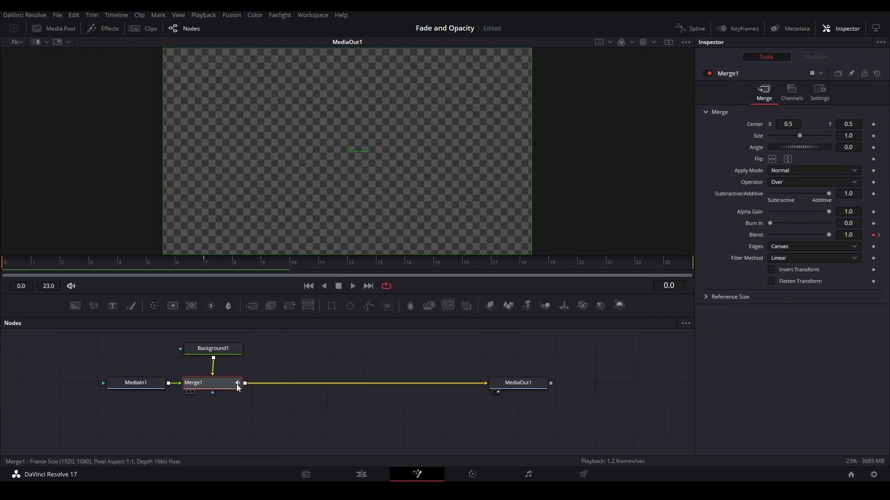
Add a Transform node after Merge1, keyframing its Size from 1.0 at frame 0 to 1.2 at frame 20, and save the project
{"action": "left_click", "coordinate": [286, 308]}
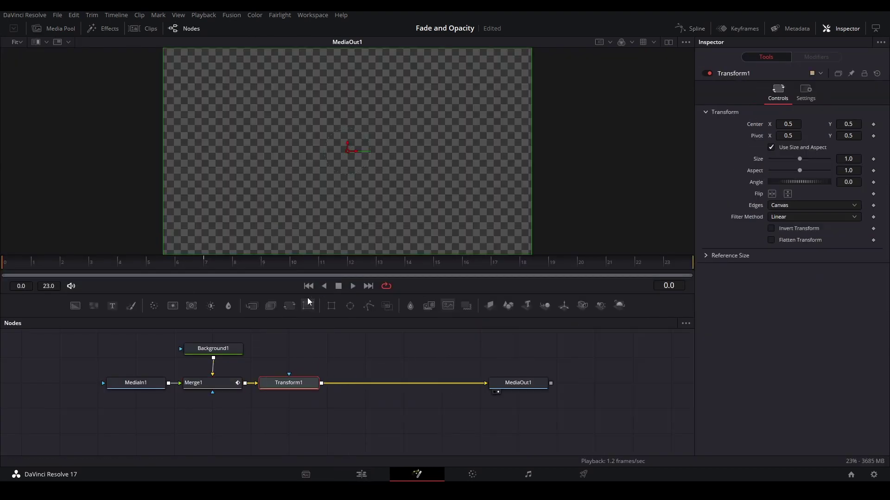
{"action": "left_click", "coordinate": [873, 159]}
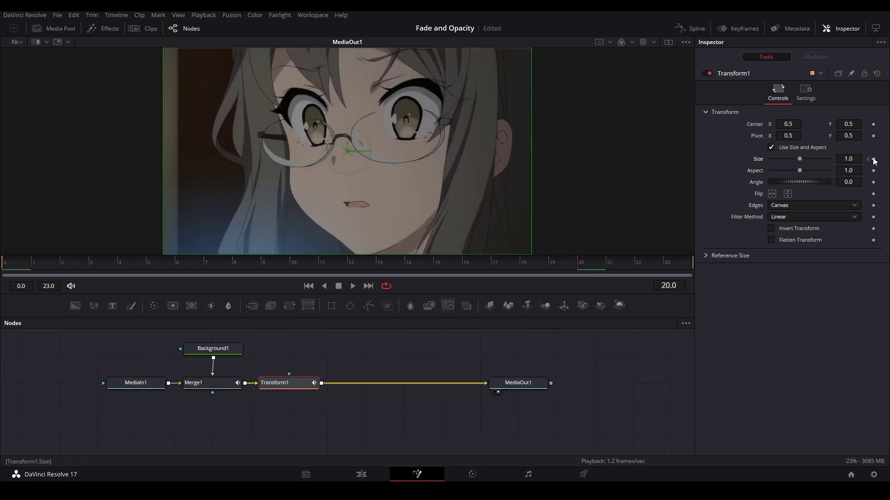
{"action": "left_click", "coordinate": [849, 159]}
{"action": "type", "text": "1.2"}
{"action": "key", "text": "Tab"}
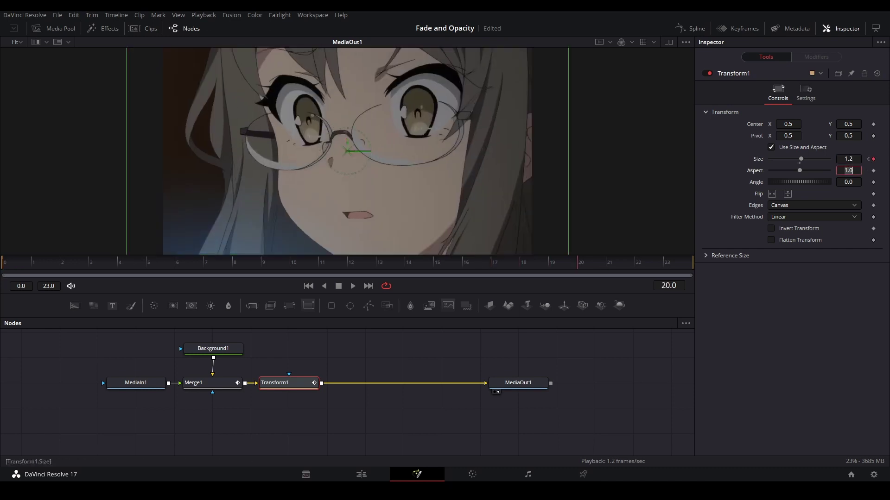
{"action": "key", "text": "ctrl+s"}
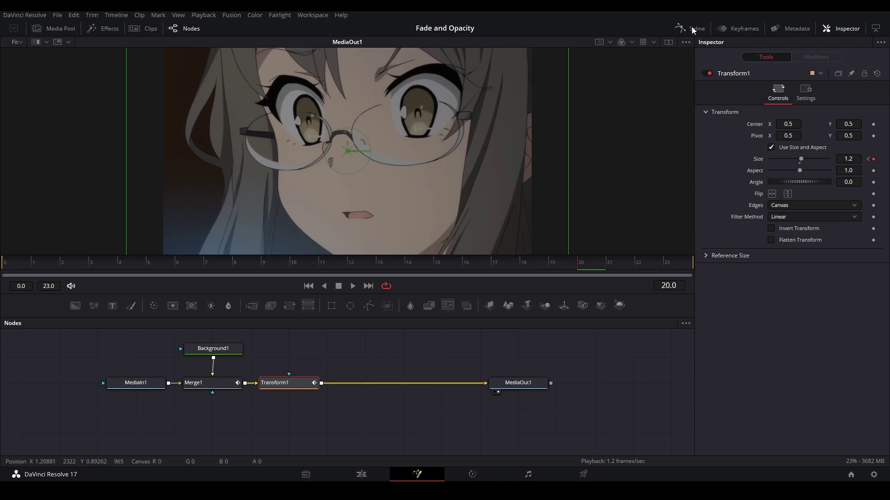
Show Transform1's Size curve in the spline editor and reshape both keyframes' handles for a fast start and a long ease-out
{"action": "left_click", "coordinate": [691, 28]}
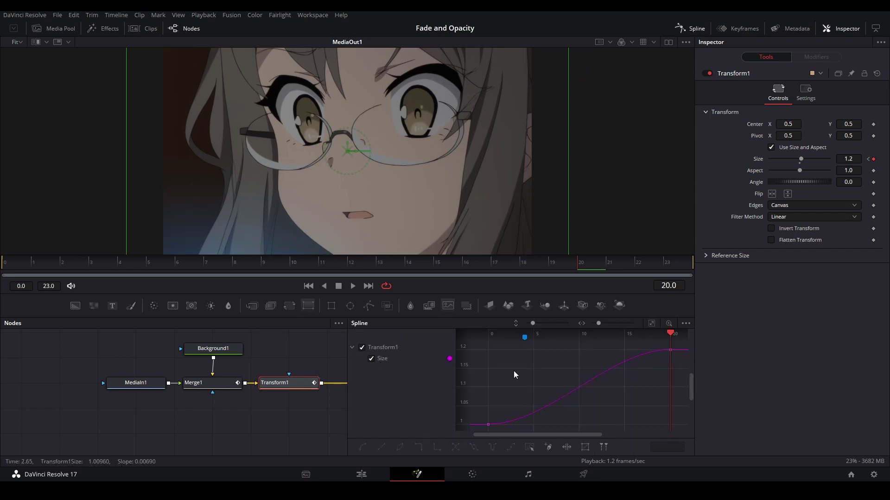
{"action": "left_click", "coordinate": [545, 400]}
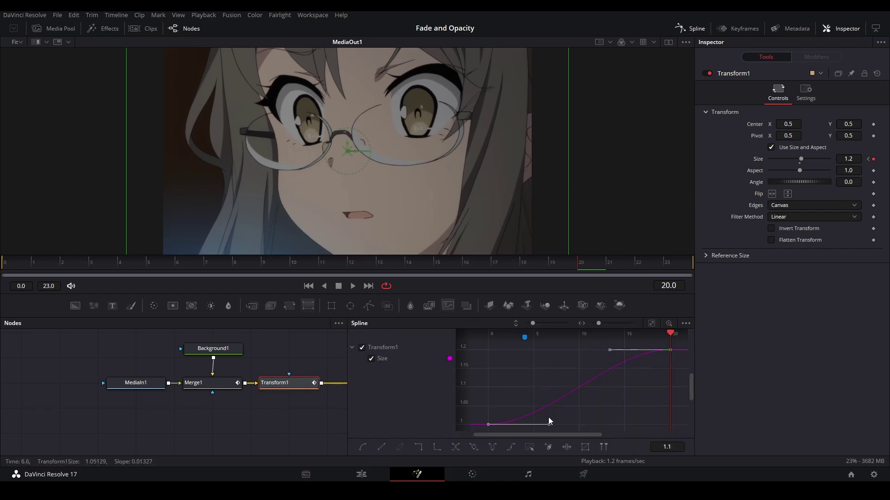
{"action": "left_click_drag", "start_coordinate": [549, 423], "coordinate": [501, 359]}
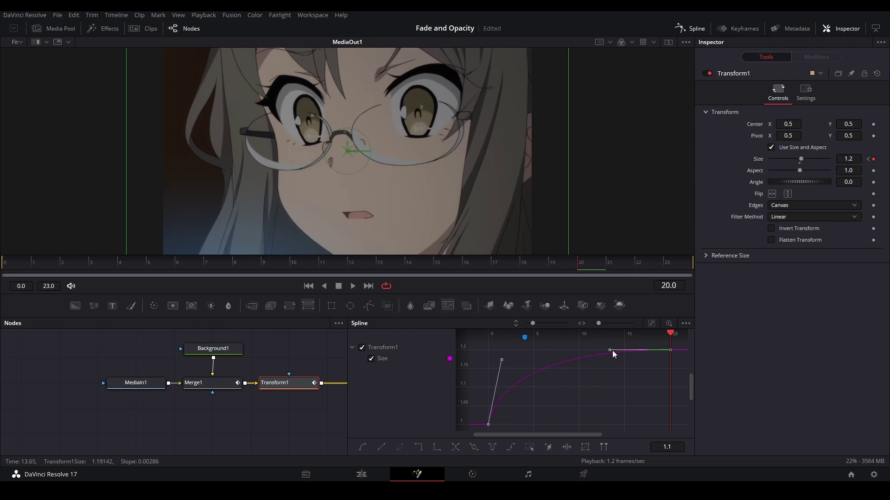
{"action": "left_click_drag", "start_coordinate": [612, 350], "coordinate": [563, 351]}
Play back the zoom, lower the frame 0 keyframe's handle slightly for a gentler start, and preview the first frames again
{"action": "key", "text": "space"}
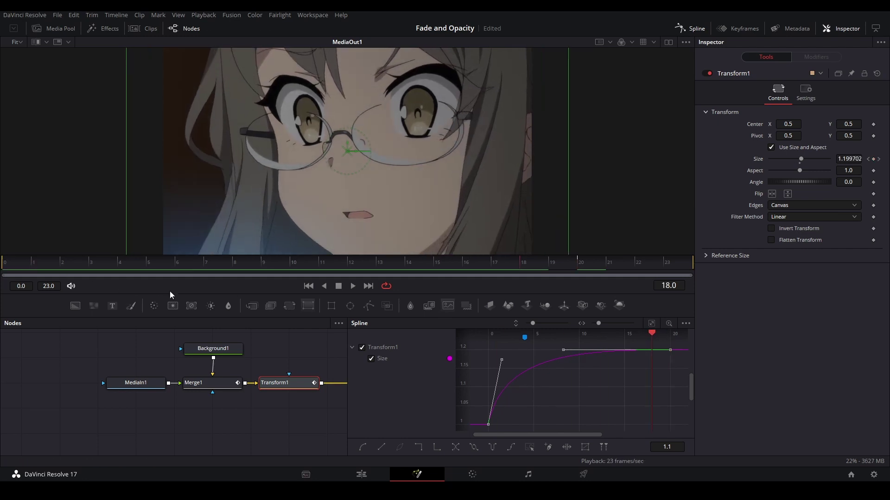
{"action": "left_click", "coordinate": [4, 265]}
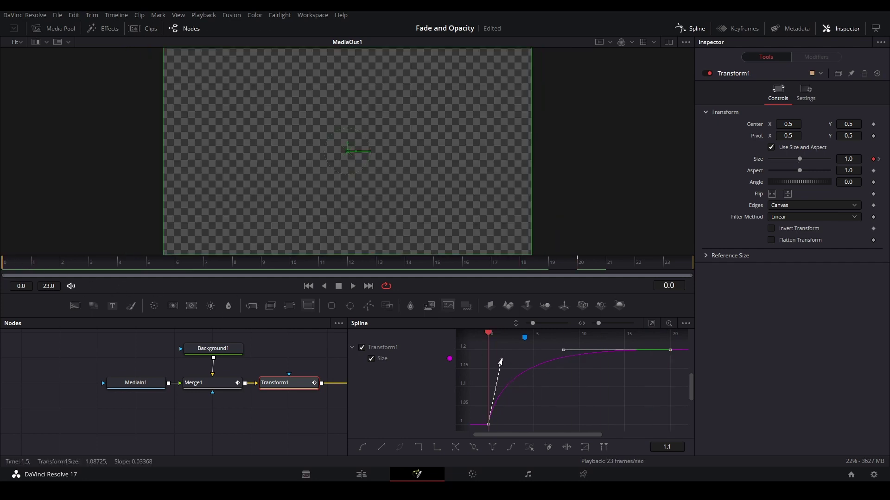
{"action": "left_click_drag", "start_coordinate": [501, 361], "coordinate": [501, 377]}
{"action": "key", "text": "space"}
{"action": "left_click_drag", "start_coordinate": [34, 266], "coordinate": [27, 266]}
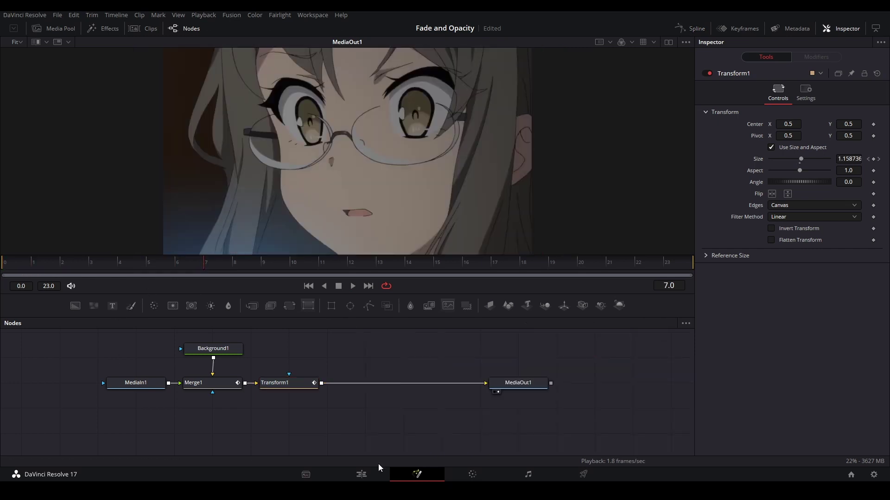
Return to the Edit page and play the timeline across the transition from Compound Clip 2 to Compound Clip 1
{"action": "left_click", "coordinate": [366, 473]}
{"action": "left_click", "coordinate": [222, 344]}
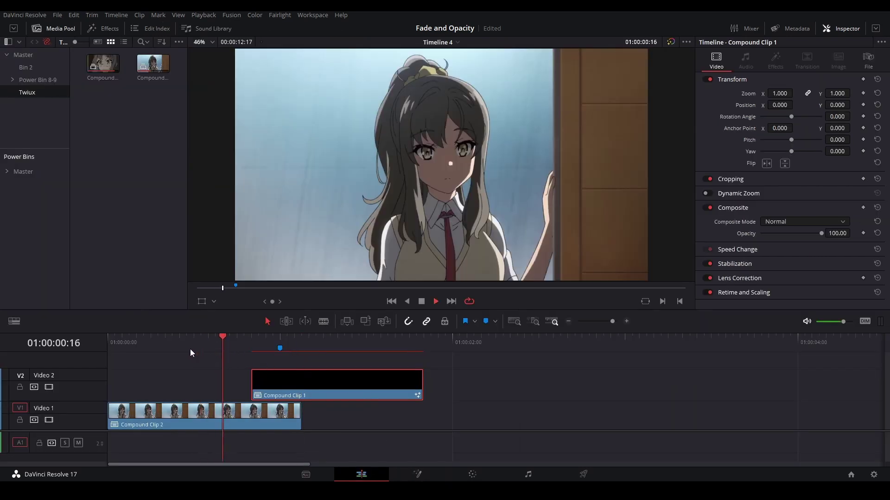
{"action": "key", "text": "space"}
{"action": "left_click", "coordinate": [180, 349]}
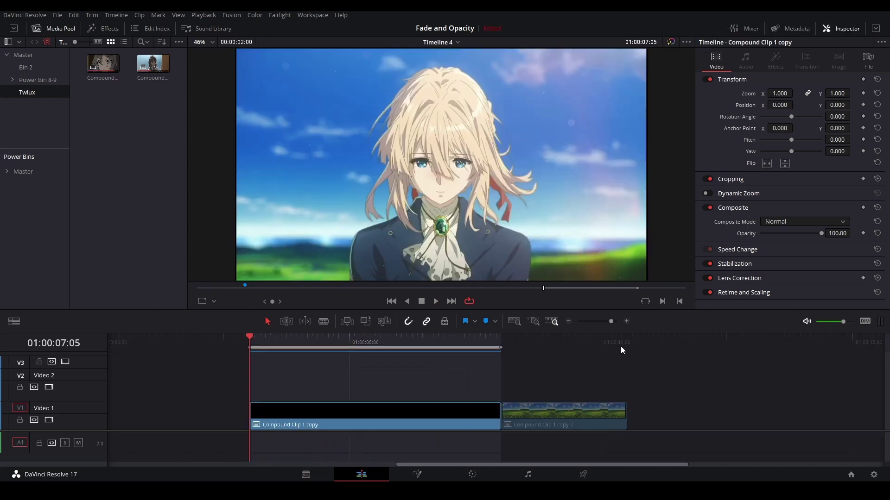
Extend the marked range to the end of Compound Clip 1 copy 2 and jump the playhead through both clips
{"action": "left_click", "coordinate": [623, 345]}
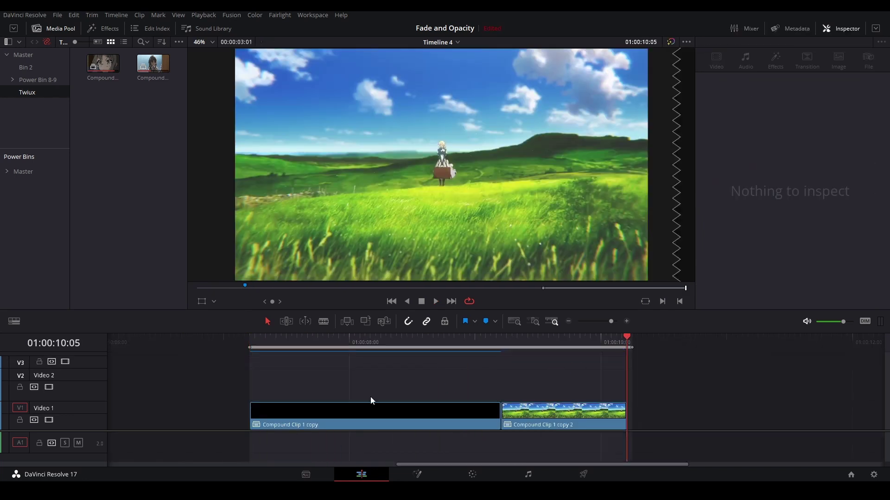
{"action": "left_click", "coordinate": [255, 339]}
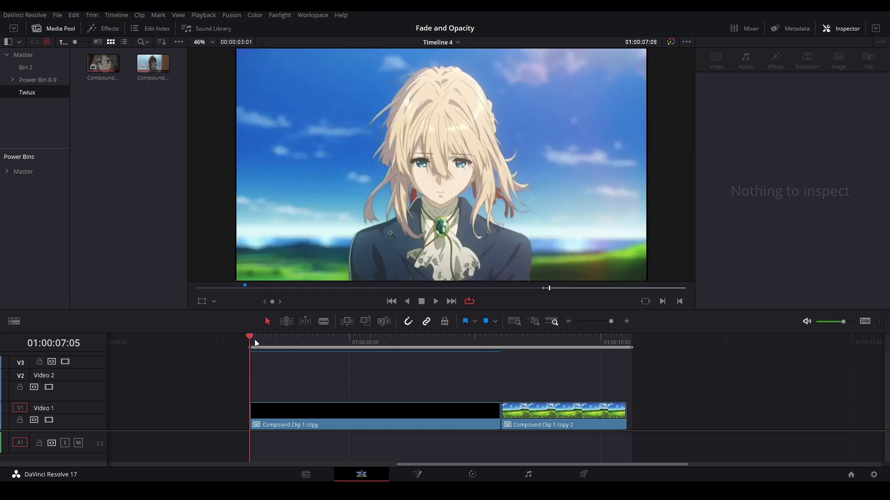
{"action": "key", "text": "shift+Right"}
{"action": "key", "text": "shift+Right"}
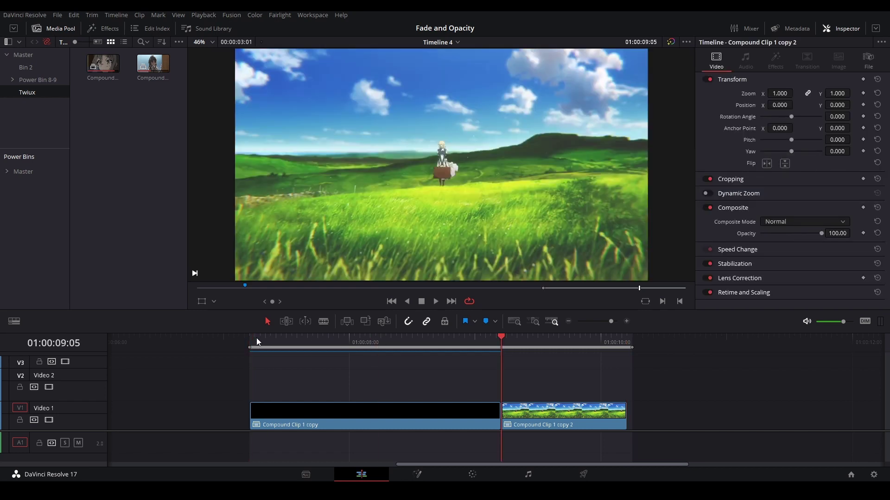
{"action": "key", "text": "shift+Right"}
{"action": "key", "text": "shift+Left"}
{"action": "key", "text": "shift+Left"}
{"action": "key", "text": "shift+Left"}
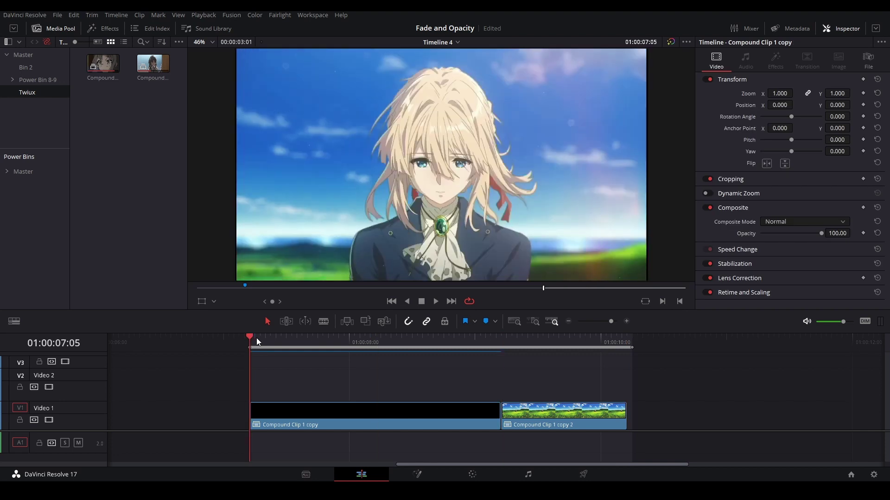
Add timeline markers at 01:00:08:05 and 01:00:08:17 above Compound Clip 1 copy
{"action": "key", "text": "shift+Right"}
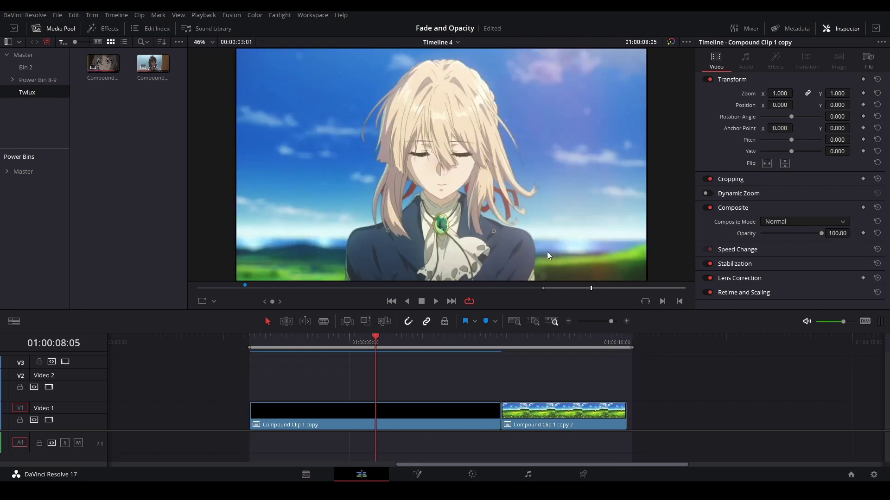
{"action": "key", "text": "m"}
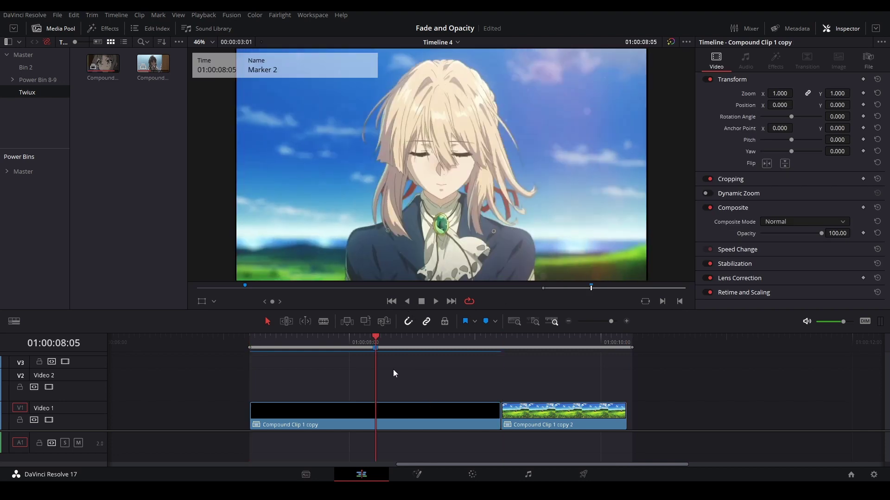
{"action": "left_click", "coordinate": [438, 339]}
{"action": "key", "text": "m"}
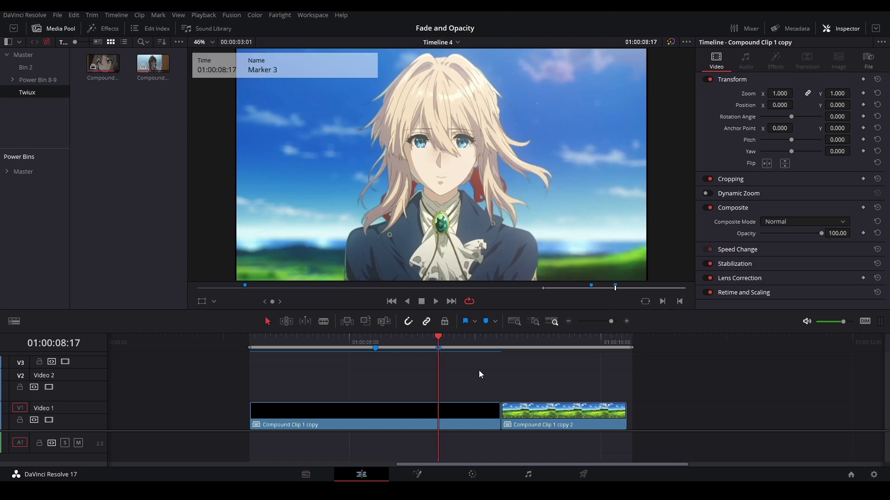
Move Compound Clip 1 copy 2 to Video 2 starting at 01:00:08:02, and extend its end to match the clip below
{"action": "left_click_drag", "start_coordinate": [576, 421], "coordinate": [450, 387]}
{"action": "left_click", "coordinate": [379, 340]}
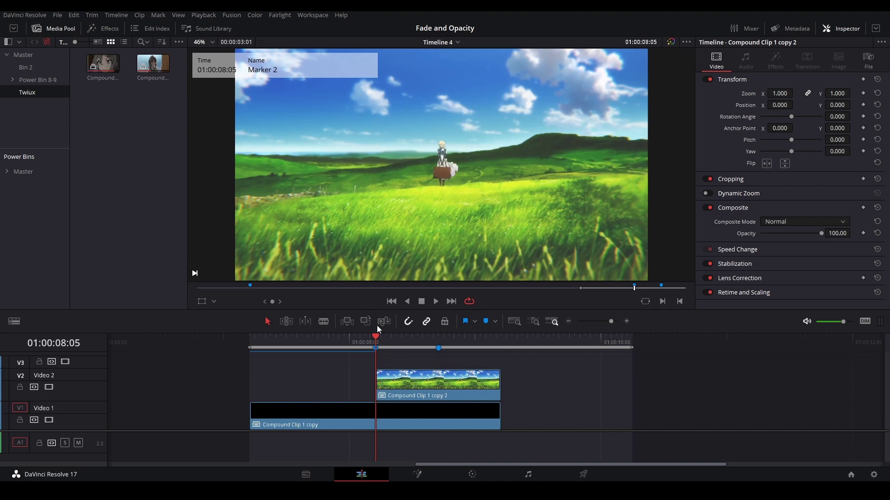
{"action": "key", "text": "Left"}
{"action": "key", "text": "Left"}
{"action": "key", "text": "Left"}
{"action": "left_click_drag", "start_coordinate": [411, 382], "coordinate": [395, 383]}
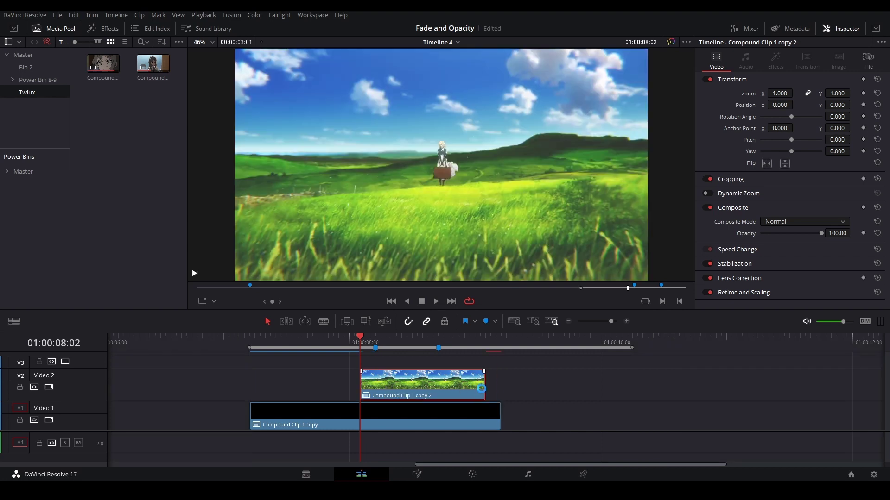
{"action": "left_click_drag", "start_coordinate": [482, 389], "coordinate": [500, 388]}
Step the playhead past the first marker to 01:00:08:08 and open Compound Clip 1 copy 2 in the Fusion page
{"action": "key", "text": "Right"}
{"action": "key", "text": "Right"}
{"action": "key", "text": "Right"}
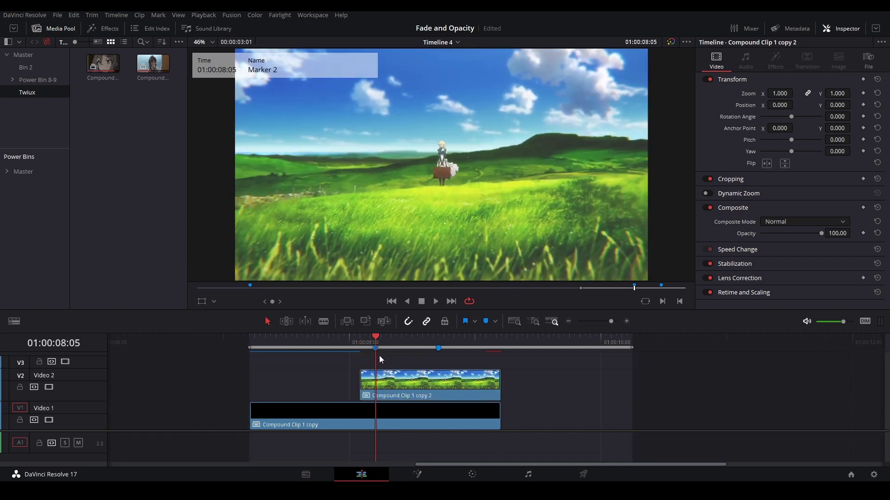
{"action": "mouse_move", "coordinate": [380, 375]}
{"action": "key", "text": "Right"}
{"action": "key", "text": "Right"}
{"action": "key", "text": "Right"}
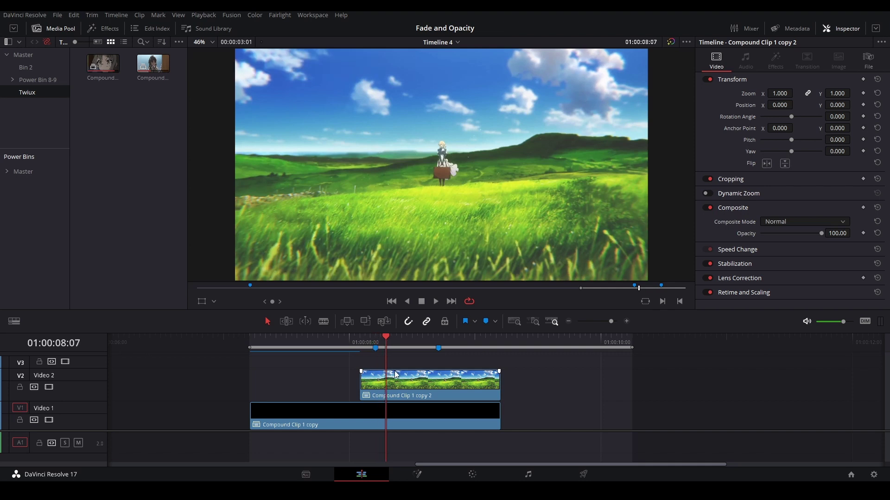
{"action": "left_click", "coordinate": [419, 379]}
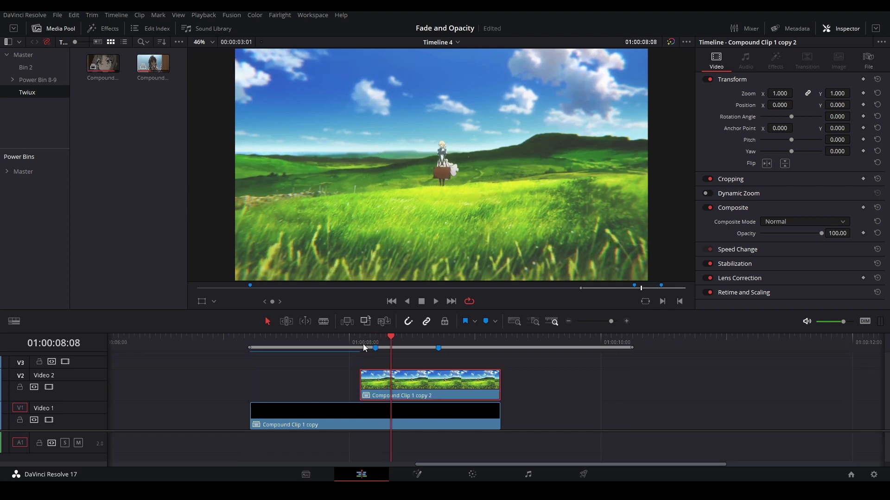
{"action": "right_click", "coordinate": [397, 379]}
{"action": "left_click", "coordinate": [459, 216]}
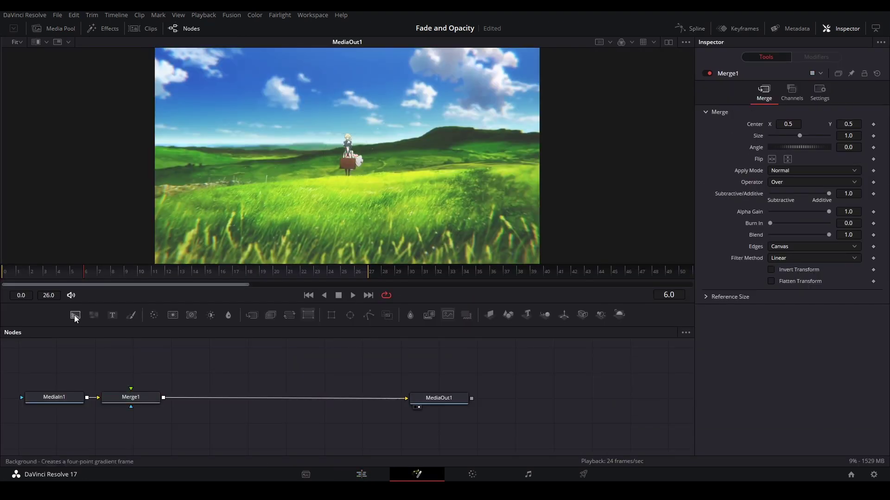
Connect a Background node to Merge1's background input, set its Alpha to 0.0, and place it below Merge1
{"action": "left_click_drag", "start_coordinate": [74, 315], "coordinate": [148, 396]}
{"action": "left_click", "coordinate": [147, 397]}
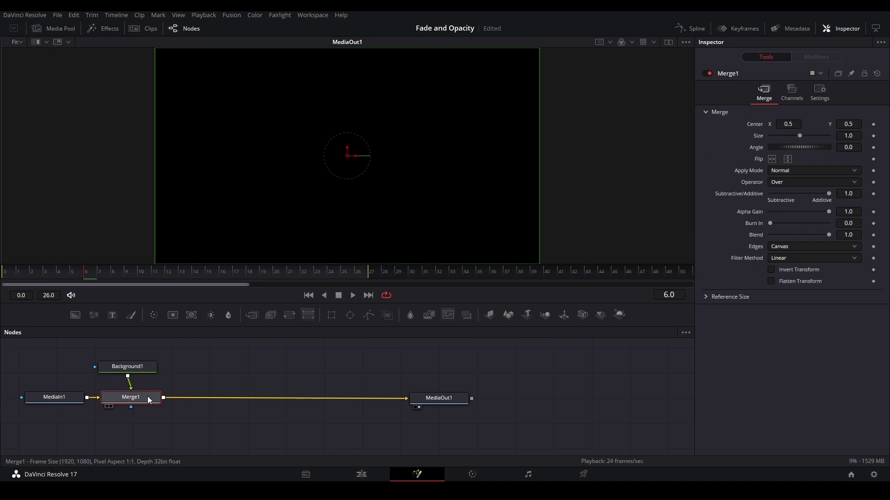
{"action": "left_click", "coordinate": [138, 368]}
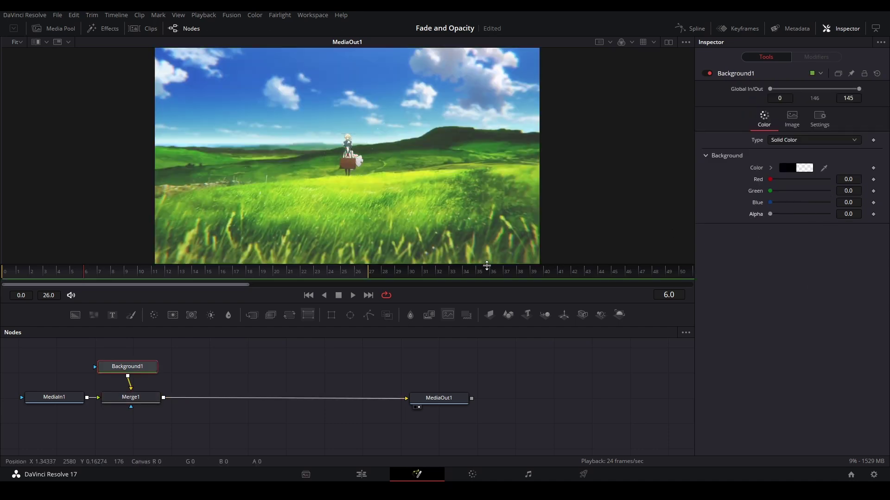
{"action": "left_click_drag", "start_coordinate": [135, 367], "coordinate": [134, 429]}
Keyframe Merge1's Blend at 1.0 on frame 6 and 0.0 on frame 0, and play back the fade
{"action": "left_click", "coordinate": [131, 397]}
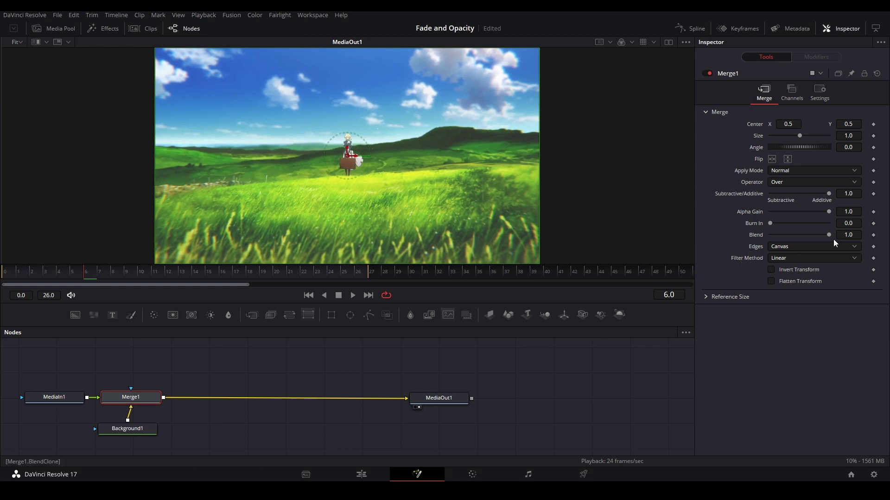
{"action": "left_click", "coordinate": [873, 235]}
{"action": "key", "text": "Home"}
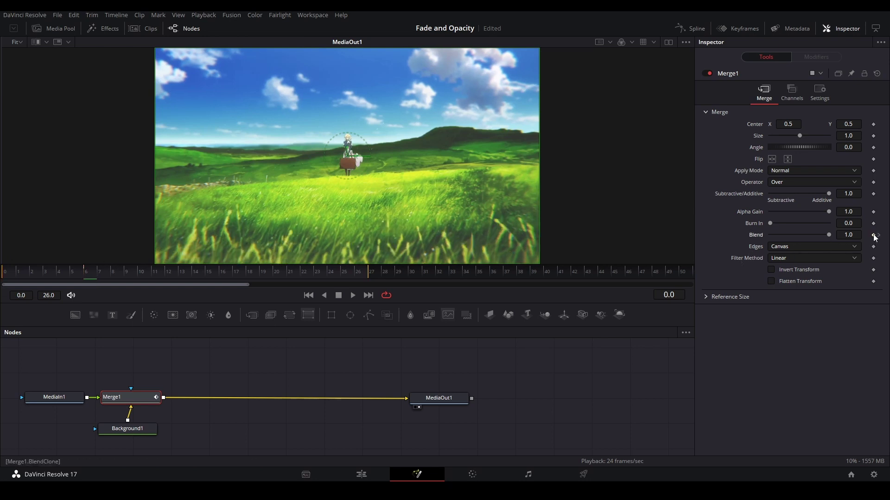
{"action": "left_click_drag", "start_coordinate": [828, 234], "coordinate": [644, 293]}
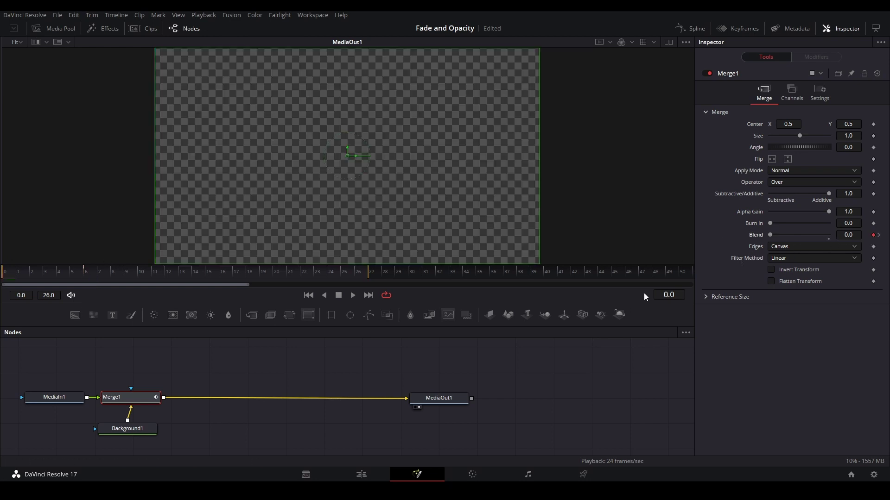
{"action": "left_click", "coordinate": [178, 388]}
{"action": "key", "text": "space"}
{"action": "key", "text": "space"}
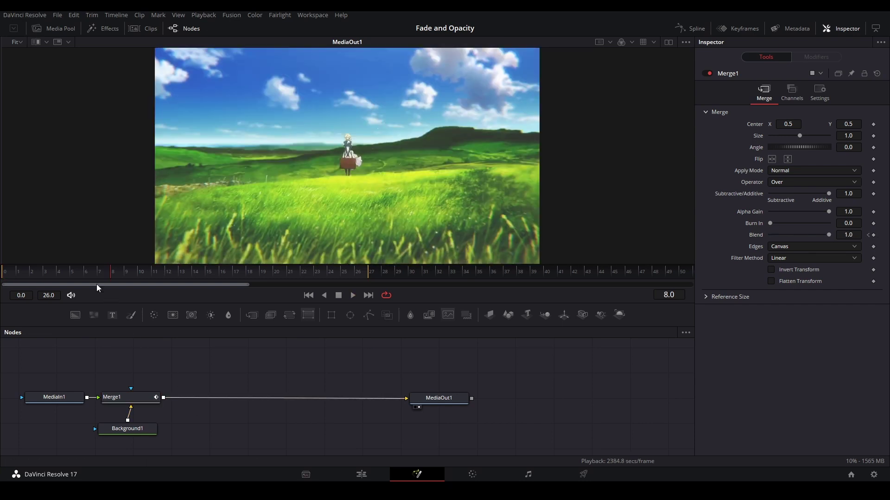
Display Merge1's Blend curve in the spline editor at frame 6 and make both of its keyframes linear
{"action": "left_click", "coordinate": [83, 272]}
{"action": "left_click", "coordinate": [690, 28]}
{"action": "left_click", "coordinate": [130, 397]}
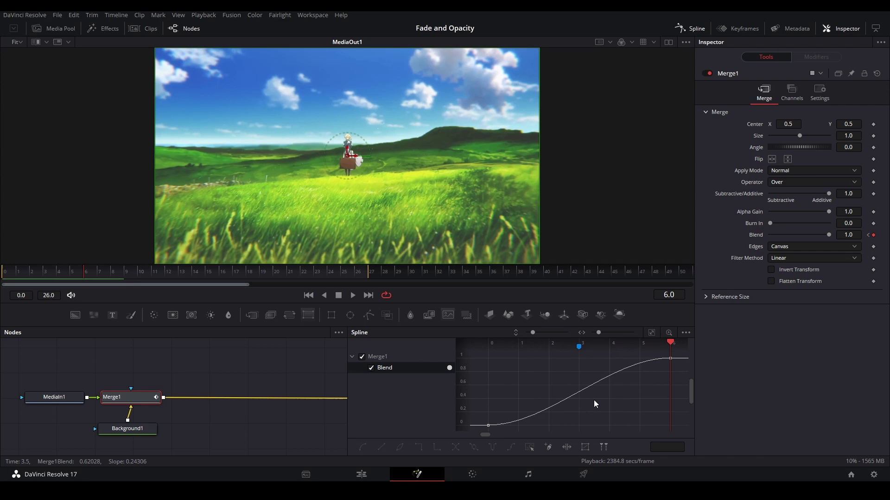
{"action": "key", "text": "ctrl+a"}
{"action": "key", "text": "shift+l"}
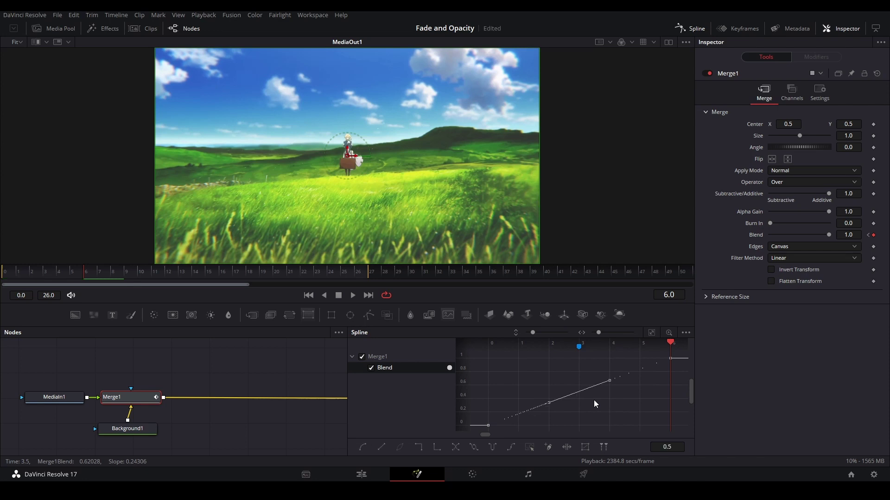
{"action": "left_click", "coordinate": [594, 399]}
Examine Merge1's Blend curve beyond frame 6, up to the marker at frame 15
{"action": "scroll", "coordinate": [594, 398], "scroll_direction": "down", "scroll_amount": 2}
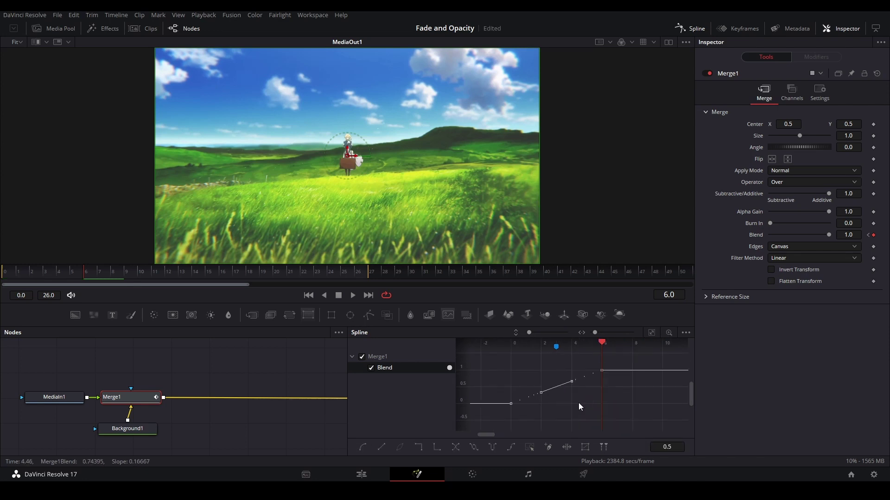
{"action": "left_click_drag", "start_coordinate": [598, 373], "coordinate": [561, 387]}
{"action": "scroll", "coordinate": [563, 387], "scroll_direction": "down", "scroll_amount": 2}
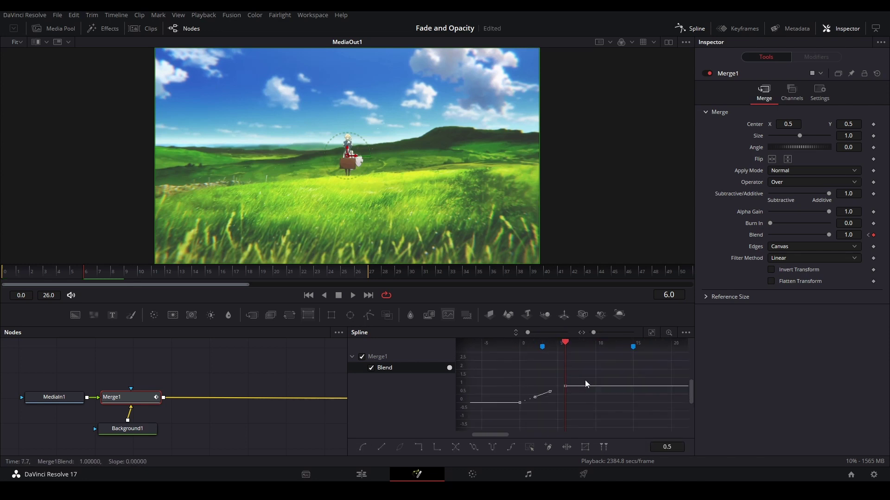
{"action": "key", "text": "Delete"}
{"action": "mouse_move", "coordinate": [204, 275]}
{"action": "left_mouse_down"}
{"action": "mouse_move", "coordinate": [246, 270]}
{"action": "mouse_move", "coordinate": [206, 265]}
{"action": "left_mouse_up"}
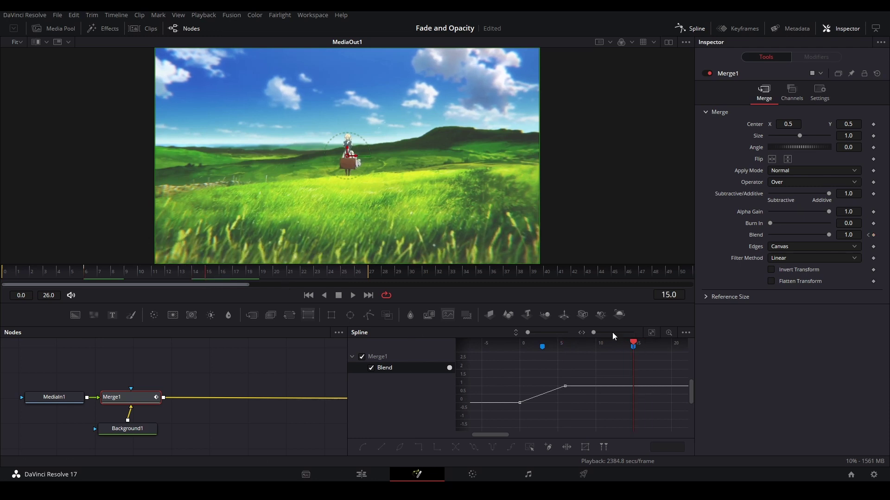
{"action": "key", "text": "Left"}
{"action": "key", "text": "Left"}
{"action": "key", "text": "Left"}
{"action": "left_click", "coordinate": [651, 332]}
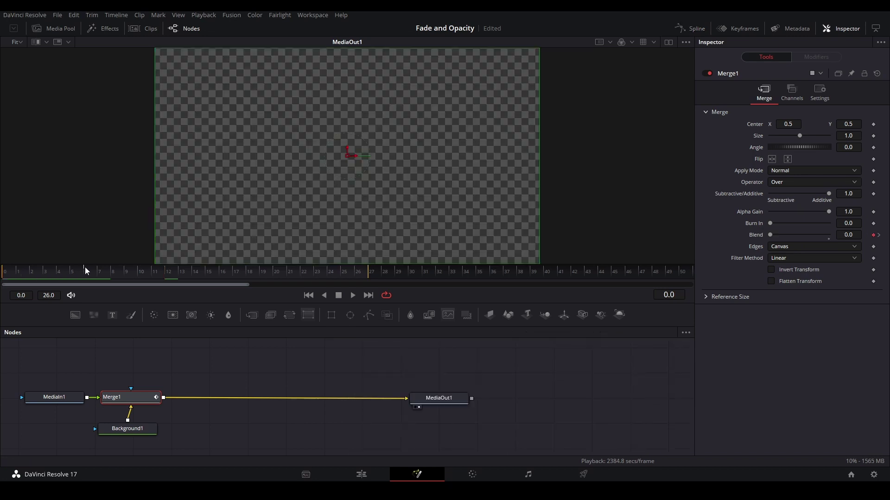
Set Merge1's Blend keyframe at frame 6 to 0.4
{"action": "left_click", "coordinate": [86, 270]}
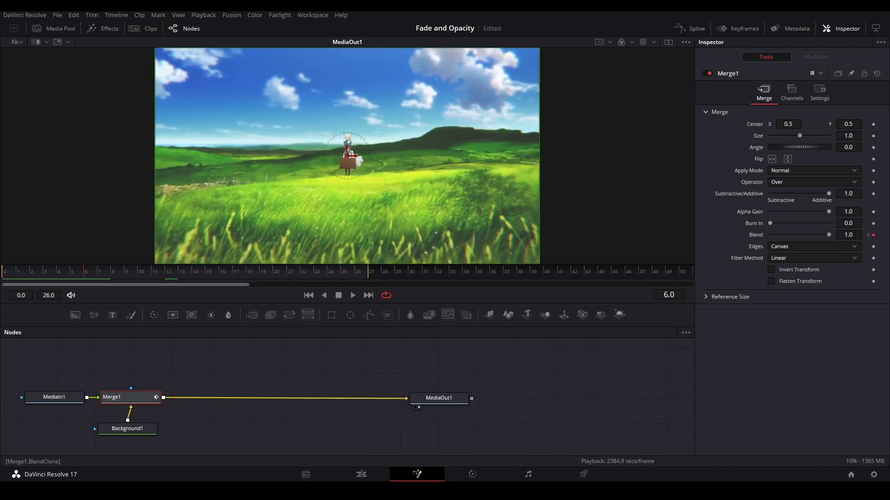
{"action": "left_click", "coordinate": [852, 235]}
{"action": "type", "text": "0.4"}
{"action": "key", "text": "Tab"}
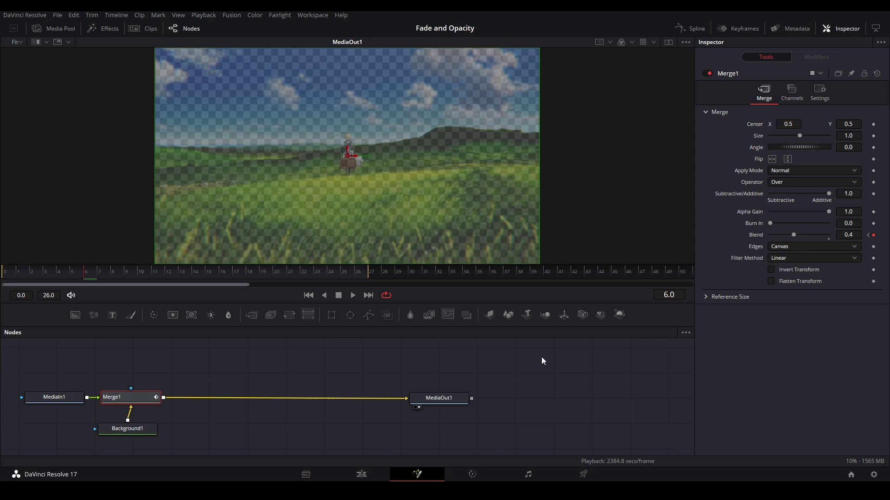
Show Merge1's Blend curve in the spline editor and add a Blend keyframe of 0.4 on frame 12
{"action": "left_click", "coordinate": [688, 28]}
{"action": "left_click", "coordinate": [378, 371]}
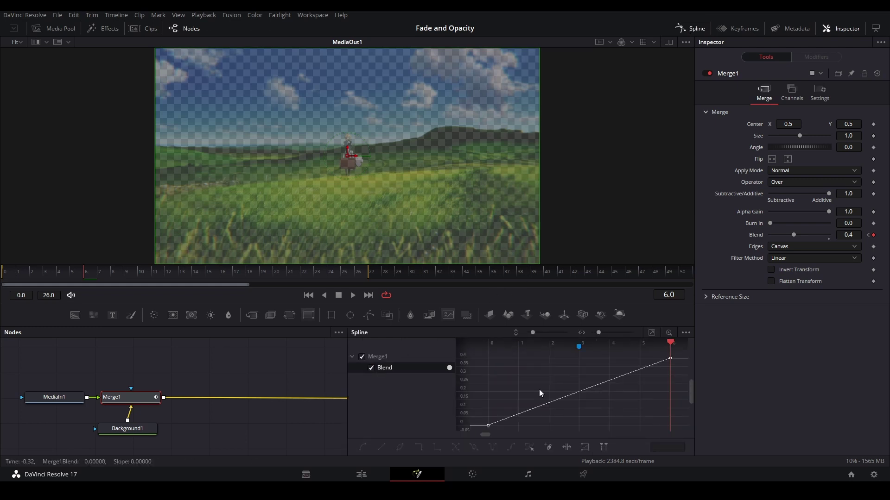
{"action": "scroll", "coordinate": [539, 389], "scroll_direction": "down", "scroll_amount": 2}
{"action": "left_click_drag", "start_coordinate": [598, 385], "coordinate": [507, 391]}
{"action": "left_click_drag", "start_coordinate": [198, 270], "coordinate": [217, 273]}
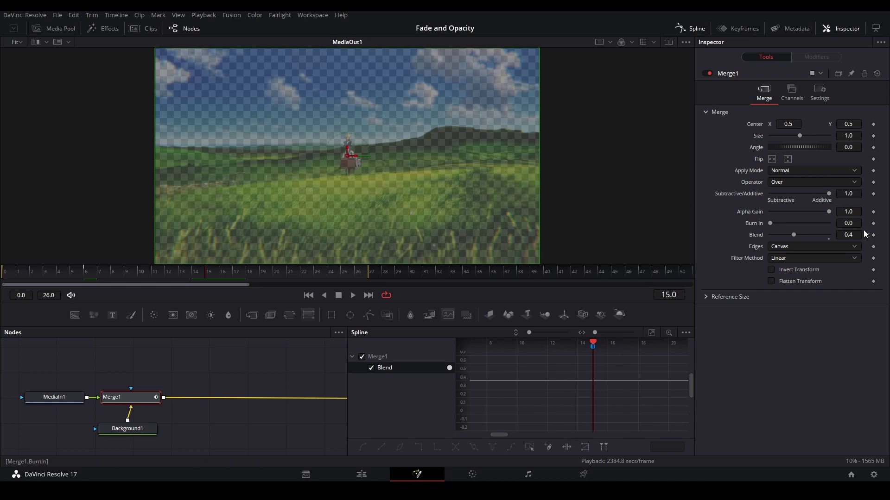
{"action": "key", "text": "Left"}
{"action": "key", "text": "Left"}
{"action": "key", "text": "Left"}
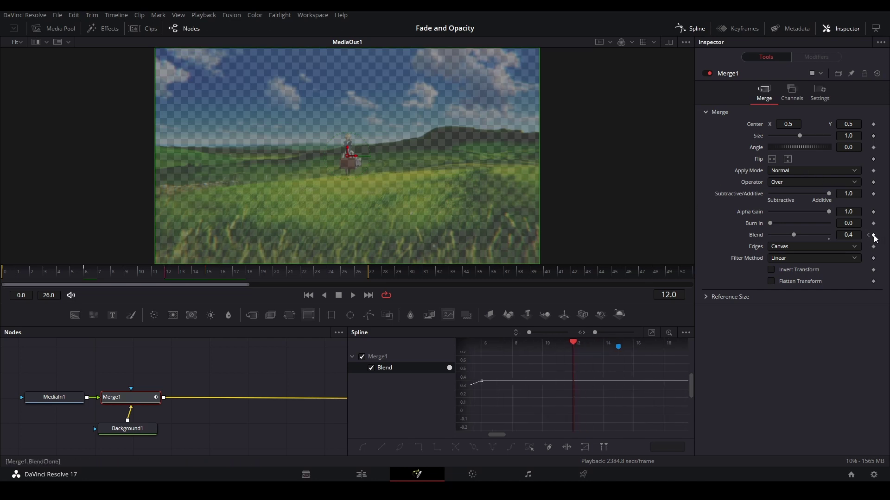
{"action": "left_click", "coordinate": [873, 235]}
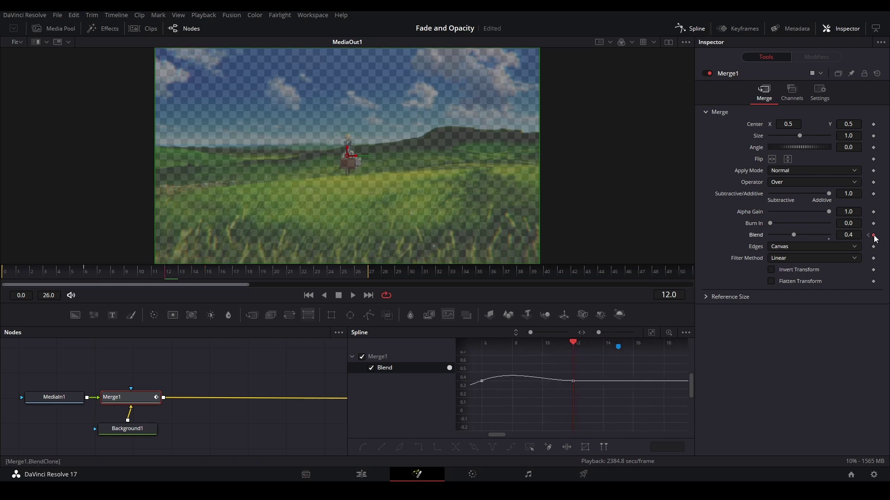
Keyframe Merge1's Blend at 1.0 on frame 18, three frames after the marker at frame 15
{"action": "key", "text": "Right"}
{"action": "key", "text": "Right"}
{"action": "key", "text": "Right"}
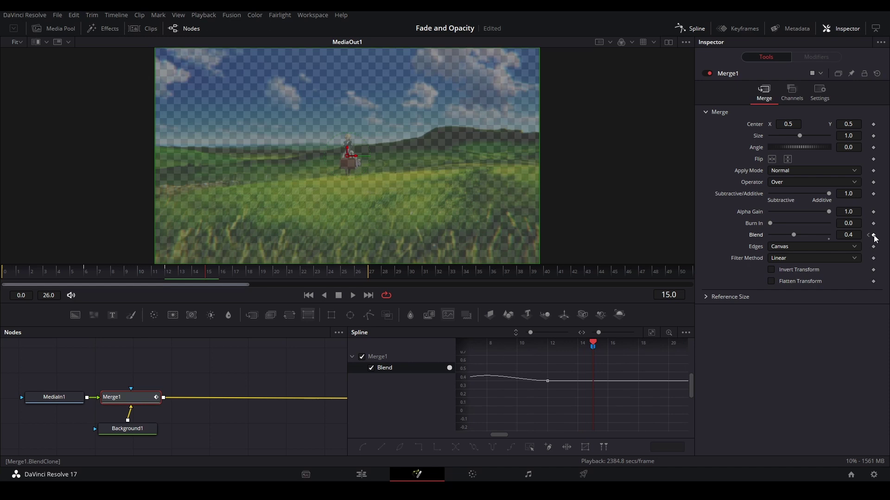
{"action": "key", "text": "Right"}
{"action": "key", "text": "Right"}
{"action": "key", "text": "Right"}
{"action": "left_click", "coordinate": [873, 236]}
{"action": "double_click", "coordinate": [854, 235]}
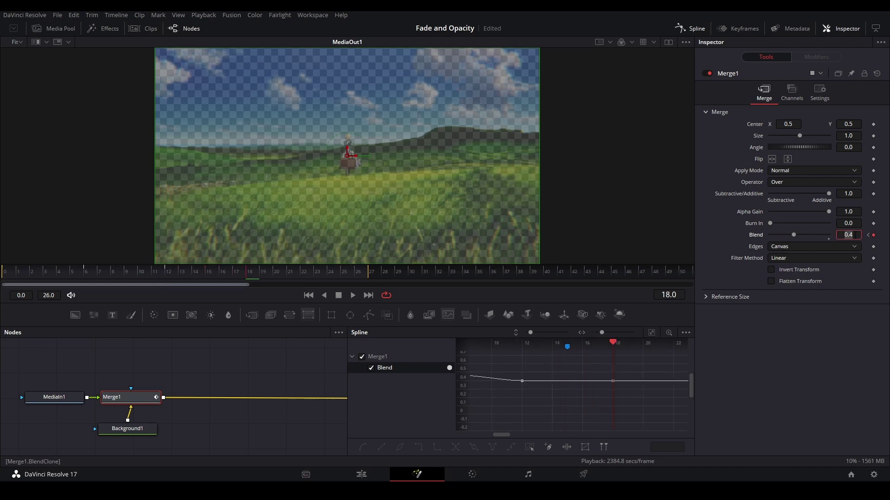
{"action": "type", "text": "1"}
{"action": "key", "text": "Return"}
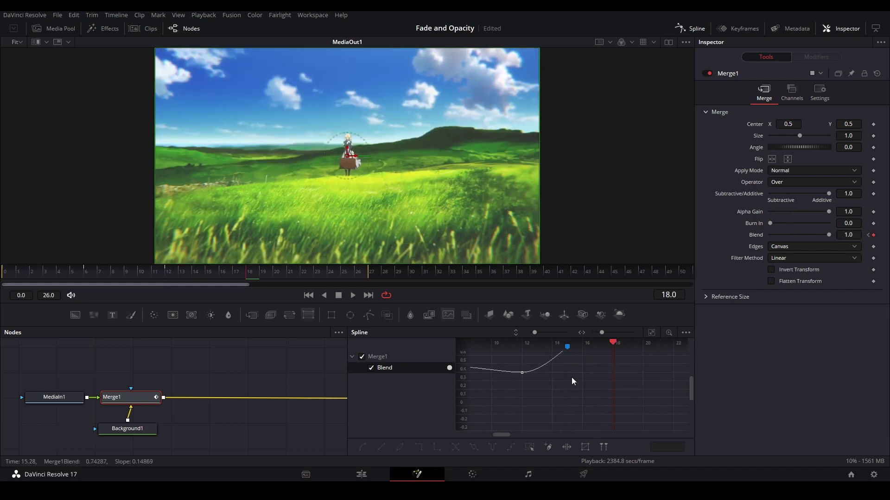
Make all of Merge1's Blend keyframes linear, save the project, and fit the whole curve in the spline editor
{"action": "left_click_drag", "start_coordinate": [572, 378], "coordinate": [576, 381]}
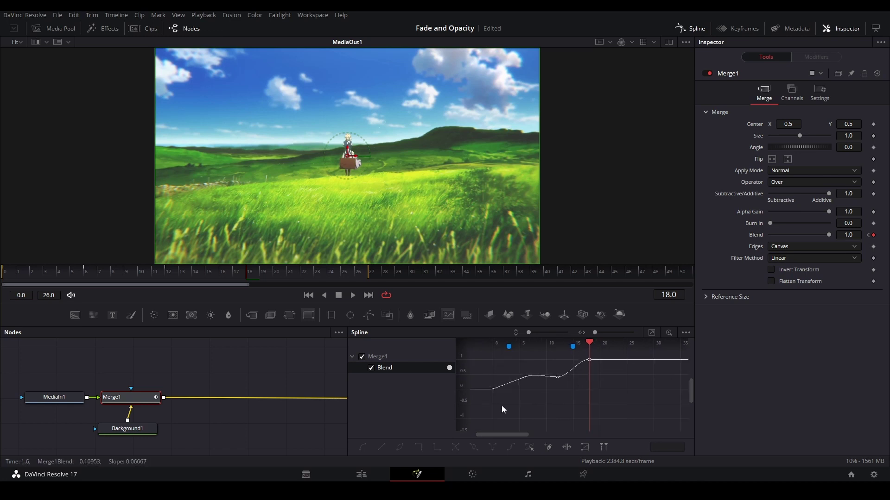
{"action": "key", "text": "ctrl+a"}
{"action": "key", "text": "shift+l"}
{"action": "key", "text": "ctrl+s"}
{"action": "left_click", "coordinate": [651, 332]}
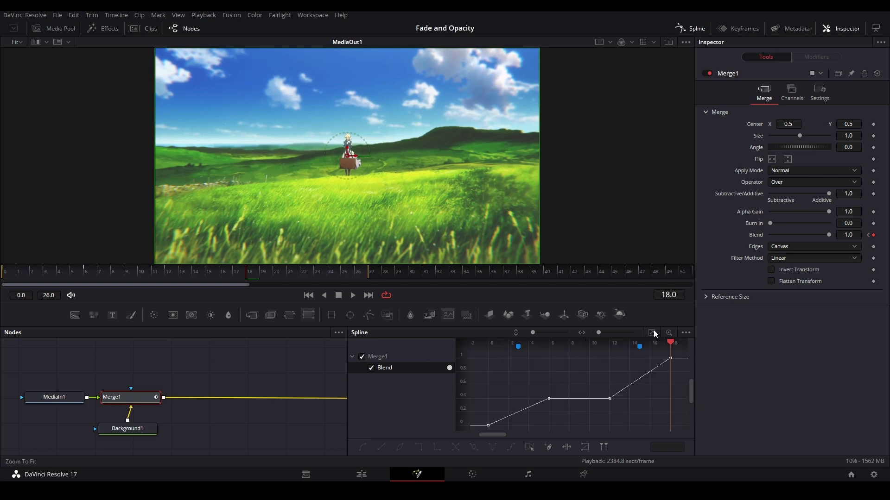
Smooth the Blend curve between frames 12 and 18 and lengthen both flat handles to steepen it around the frame 15 marker
{"action": "left_click_drag", "start_coordinate": [601, 410], "coordinate": [690, 349]}
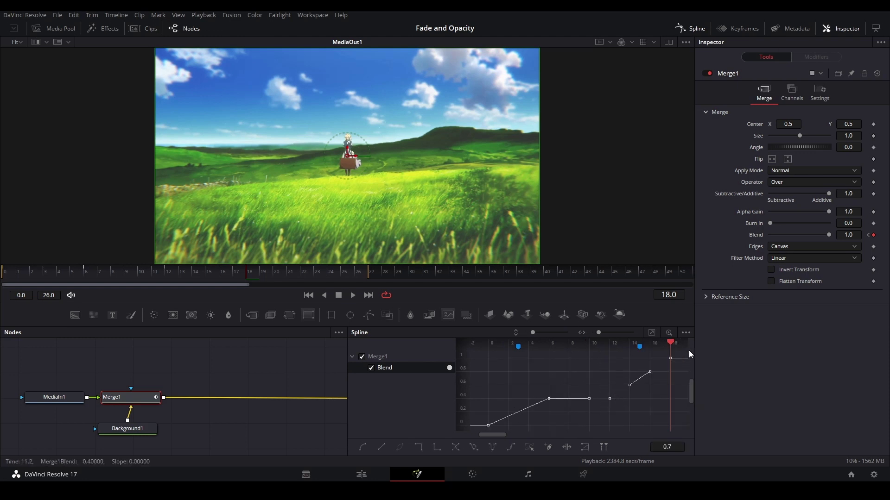
{"action": "key", "text": "s"}
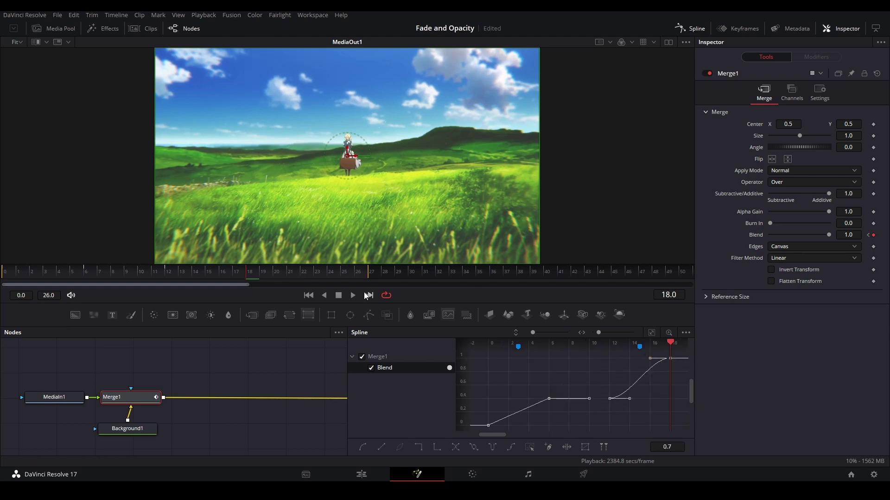
{"action": "left_click_drag", "start_coordinate": [259, 270], "coordinate": [207, 269]}
{"action": "left_click_drag", "start_coordinate": [548, 370], "coordinate": [506, 380]}
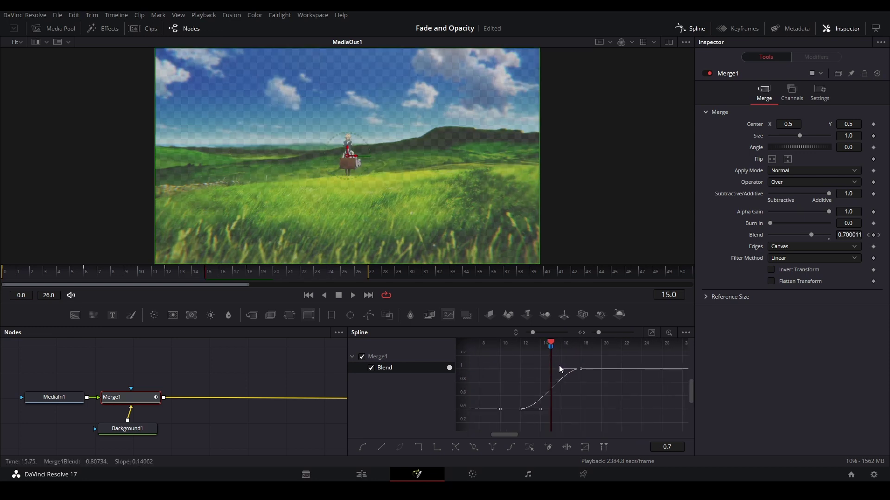
{"action": "left_click_drag", "start_coordinate": [561, 369], "coordinate": [545, 369]}
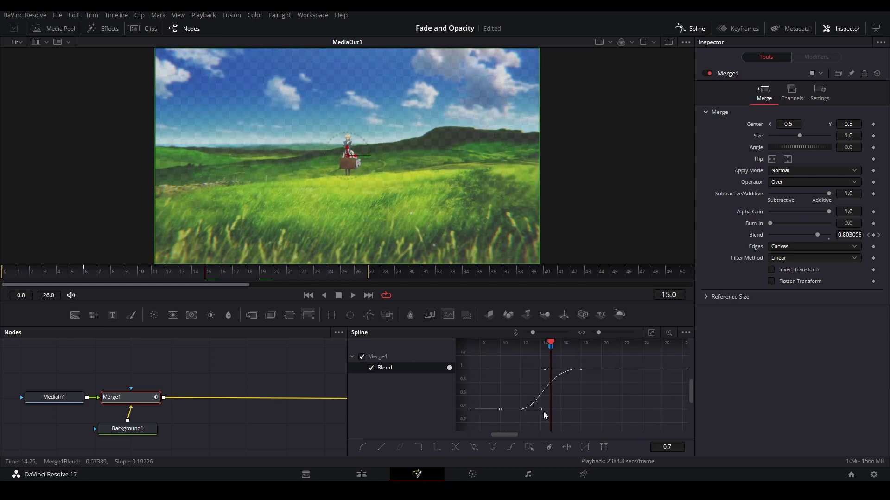
{"action": "left_click_drag", "start_coordinate": [540, 409], "coordinate": [562, 409]}
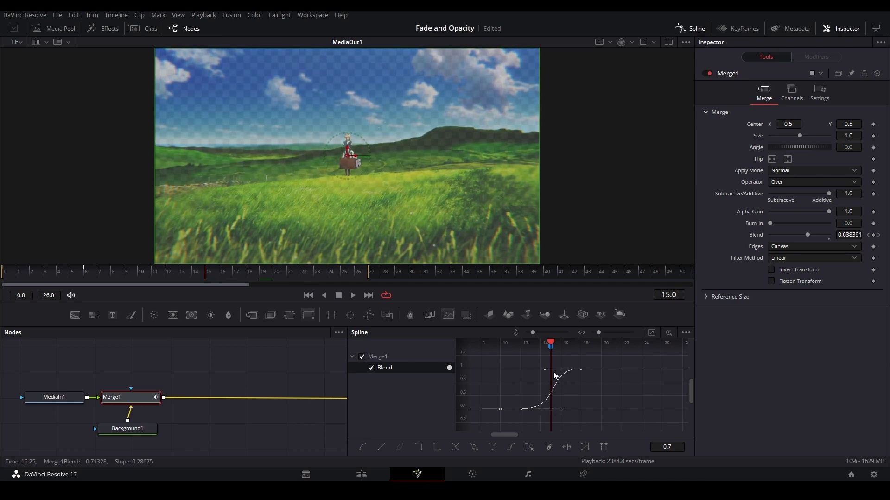
{"action": "left_click_drag", "start_coordinate": [544, 369], "coordinate": [539, 370]}
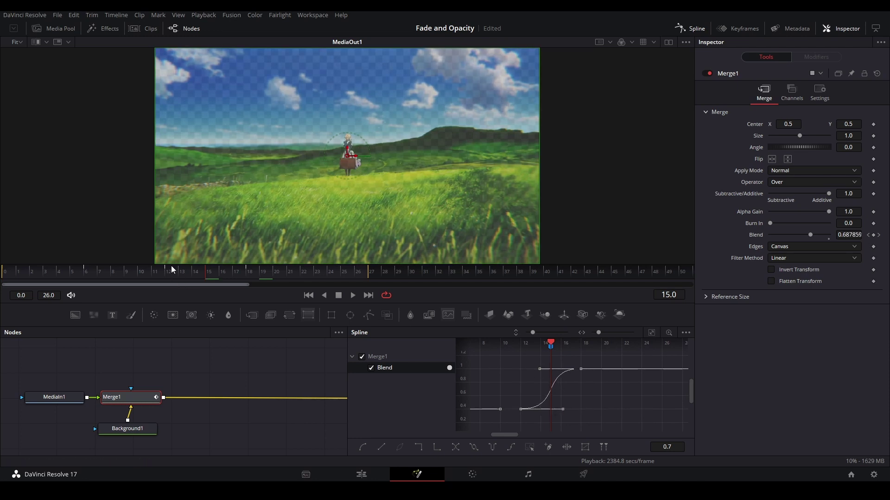
Play back the opacity fade from about frame 11 and save the project
{"action": "left_click", "coordinate": [160, 271]}
{"action": "key", "text": "space"}
{"action": "key", "text": "ctrl+s"}
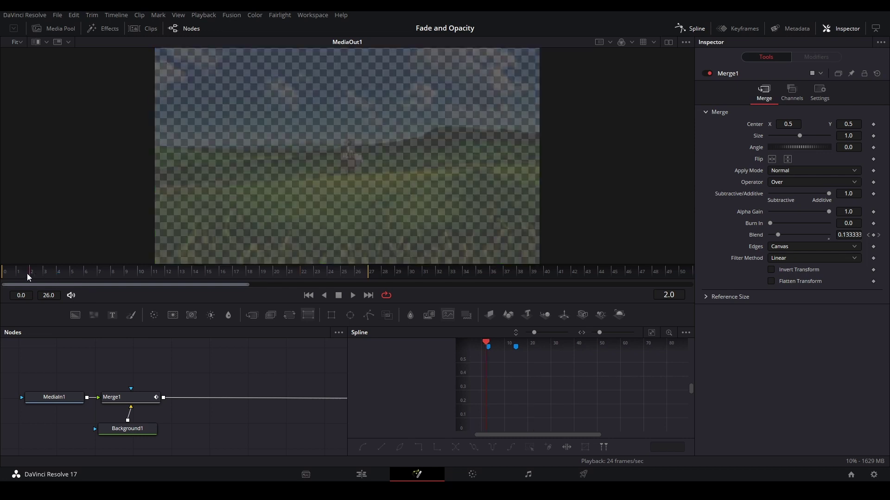
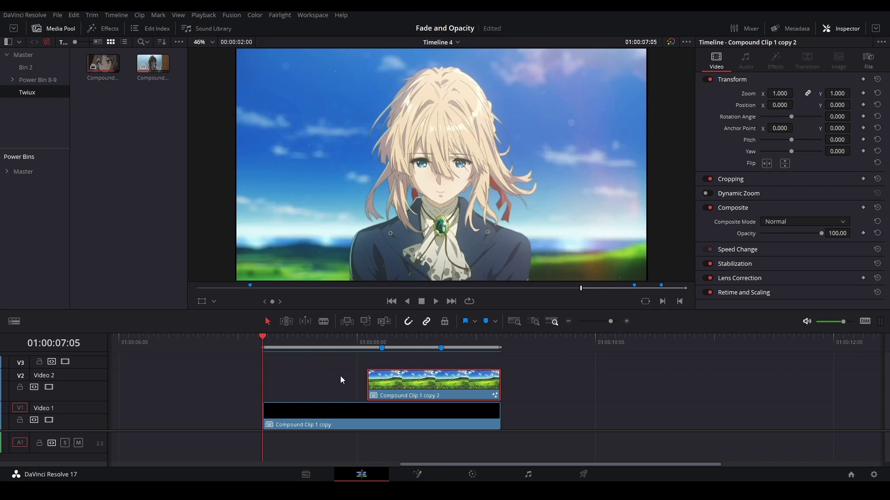
Play back the overlapping compound clips on the edit timeline and return the playhead to 01:00:07:05
{"action": "scroll", "coordinate": [463, 383], "scroll_direction": "left", "scroll_amount": 4}
{"action": "left_click", "coordinate": [501, 385]}
{"action": "key", "text": "space"}
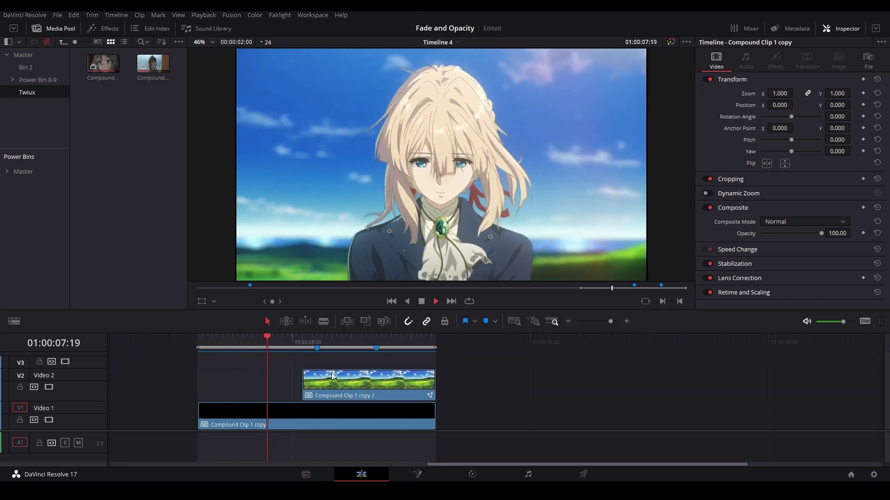
{"action": "key", "text": "space"}
{"action": "left_click", "coordinate": [198, 342]}
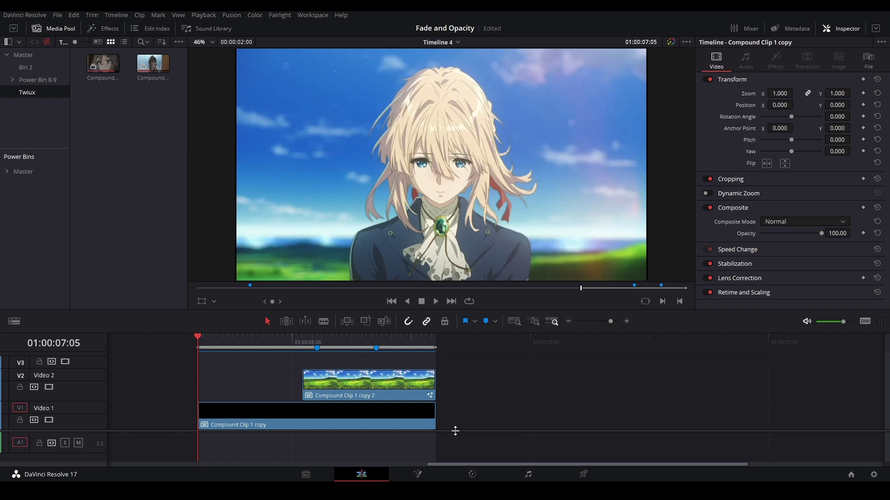
Place Clip 24 from the Master power bin on track V3, spanning the full length of the compound clips below
{"action": "left_click_drag", "start_coordinate": [455, 430], "coordinate": [455, 447]}
{"action": "left_click", "coordinate": [93, 29]}
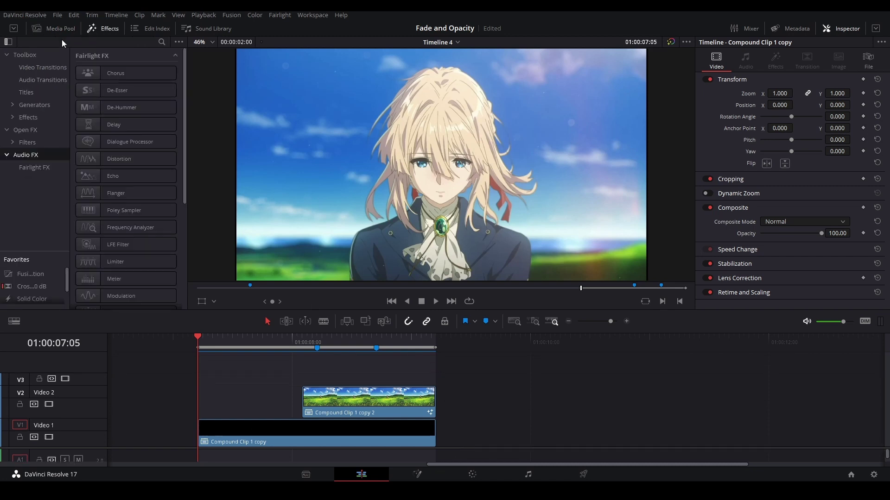
{"action": "left_click", "coordinate": [30, 117]}
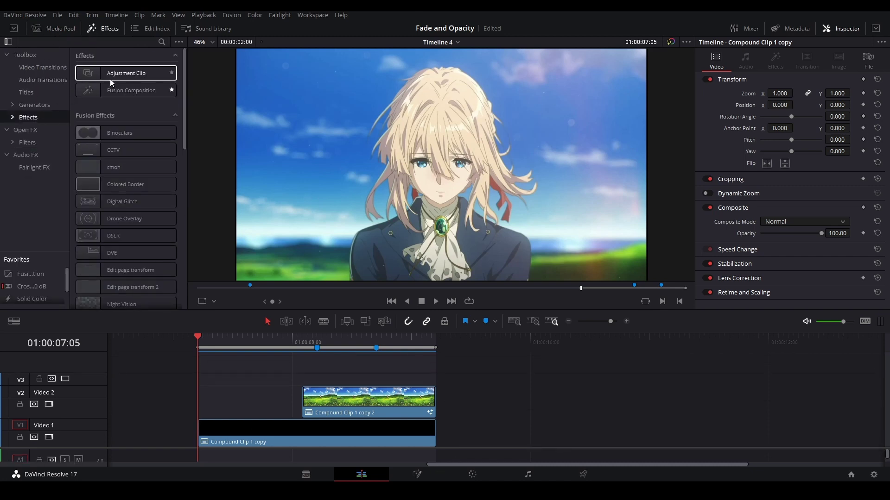
{"action": "left_click", "coordinate": [55, 29]}
{"action": "left_click", "coordinate": [39, 168]}
{"action": "left_click_drag", "start_coordinate": [152, 63], "coordinate": [435, 380]}
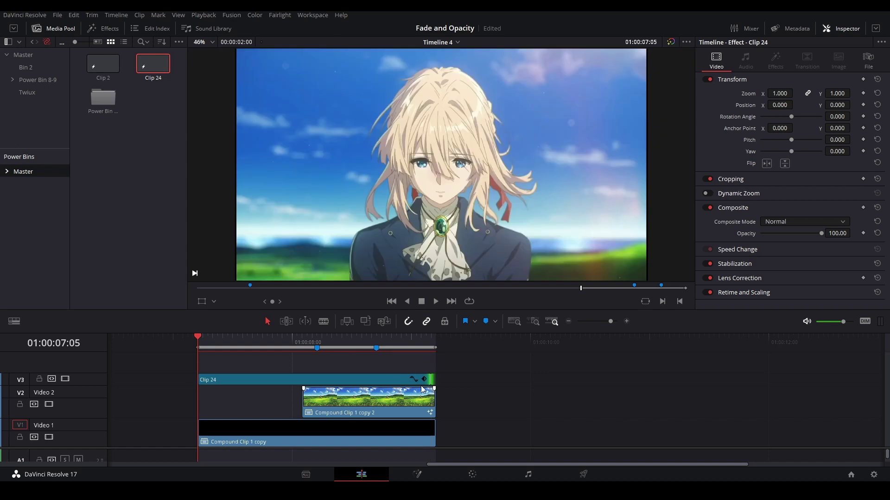
Preview the edit, open Clip 24 in Fusion at the 01:00:08:05 marker, and insert a Transform node after MediaIn1
{"action": "left_click", "coordinate": [209, 357]}
{"action": "key", "text": "space"}
{"action": "left_click", "coordinate": [300, 364]}
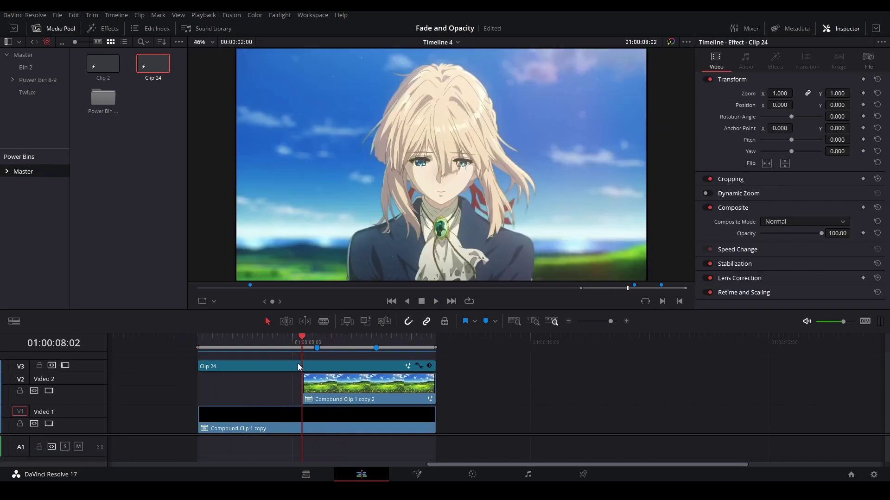
{"action": "left_click_drag", "start_coordinate": [304, 337], "coordinate": [315, 336]}
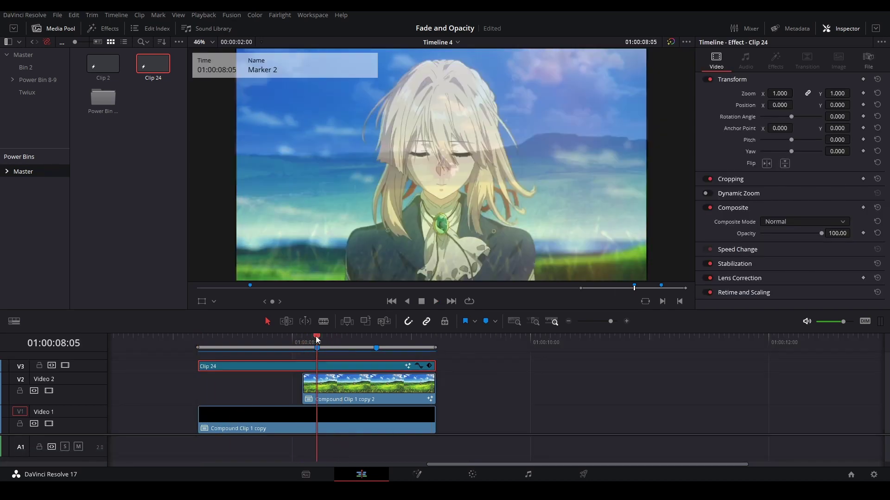
{"action": "right_click", "coordinate": [338, 368]}
{"action": "left_click", "coordinate": [363, 310]}
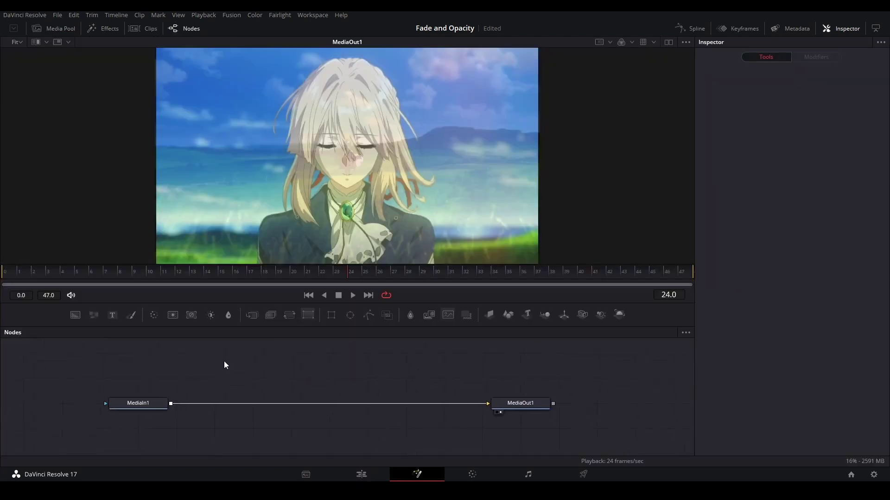
{"action": "left_click", "coordinate": [158, 403]}
{"action": "left_click", "coordinate": [285, 317]}
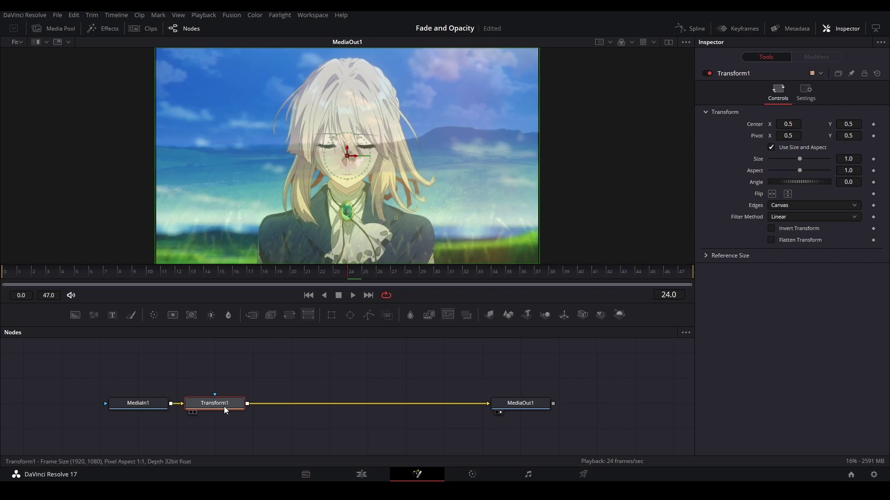
Show the spline editor and keyframe Transform1's Size at 1.0 on frame 21, three frames before the first marker
{"action": "left_click", "coordinate": [691, 28]}
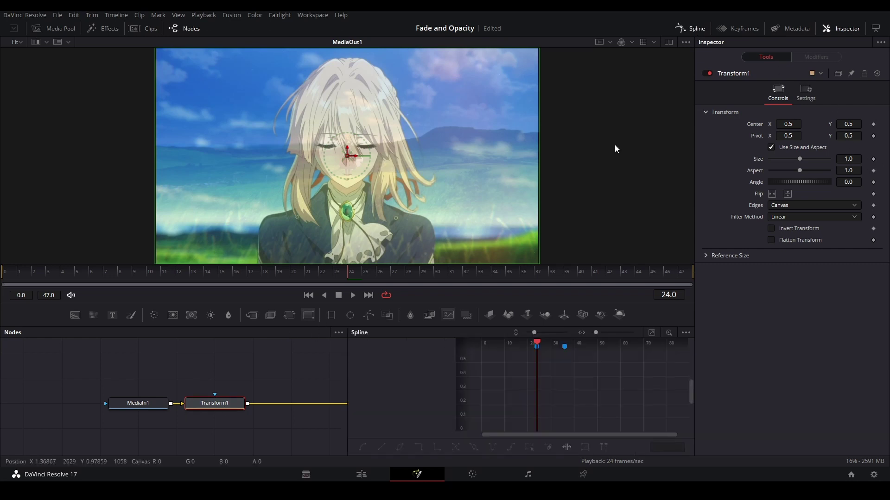
{"action": "key", "text": "Left"}
{"action": "key", "text": "Left"}
{"action": "key", "text": "Left"}
{"action": "left_click", "coordinate": [873, 159]}
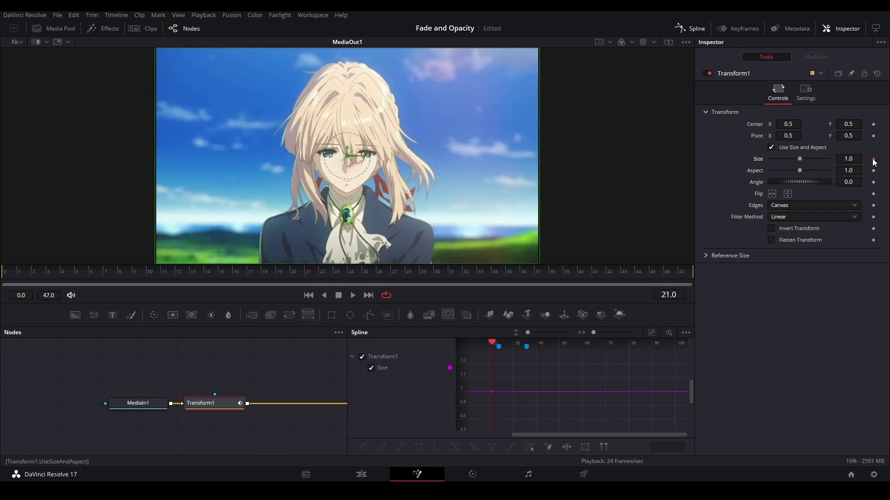
Keyframe Transform1's Size at 1.2 on frame 36, at the second marker
{"action": "key", "text": "Right"}
{"action": "key", "text": "Right"}
{"action": "key", "text": "Right"}
{"action": "key", "text": "Right"}
{"action": "key", "text": "Right"}
{"action": "key", "text": "Right"}
{"action": "key", "text": "Right"}
{"action": "key", "text": "Right"}
{"action": "key", "text": "Right"}
{"action": "key", "text": "Right"}
{"action": "key", "text": "Right"}
{"action": "key", "text": "Right"}
{"action": "key", "text": "Right"}
{"action": "key", "text": "Right"}
{"action": "key", "text": "Right"}
{"action": "key", "text": "Right"}
{"action": "key", "text": "Right"}
{"action": "key", "text": "Right"}
{"action": "key", "text": "Right"}
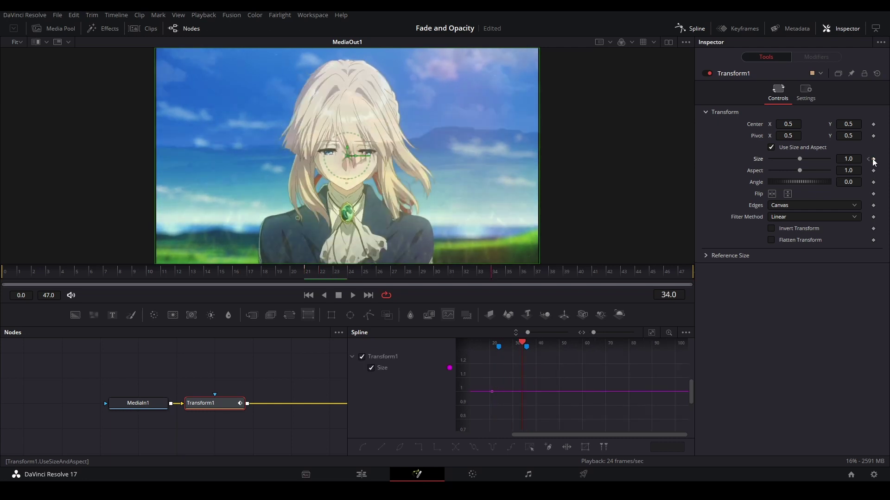
{"action": "key", "text": "Left"}
{"action": "key", "text": "Left"}
{"action": "key", "text": "Left"}
{"action": "key", "text": "Left"}
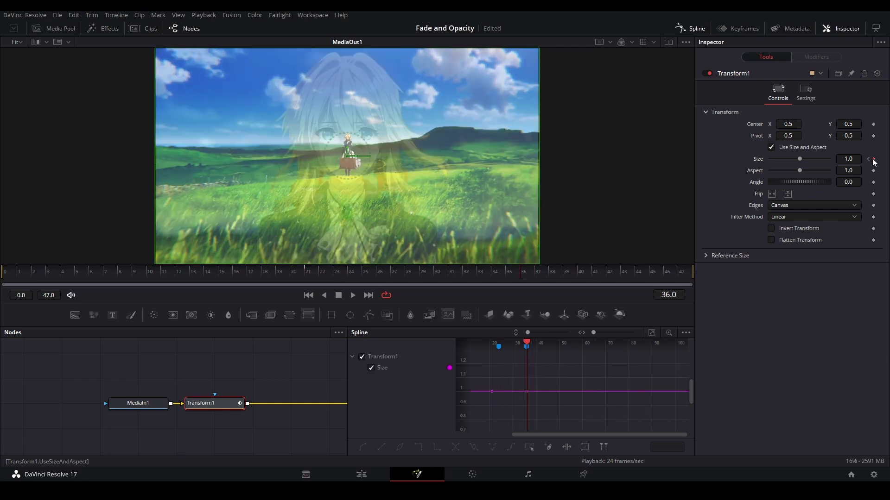
{"action": "type", "text": "1.2"}
{"action": "key", "text": "Tab"}
Ease Transform1's Size curve with long flat handles for a steep rise near the frame 24 marker, and play back the zoom
{"action": "left_click", "coordinate": [651, 332]}
{"action": "key", "text": "ctrl+a"}
{"action": "left_click_drag", "start_coordinate": [605, 363], "coordinate": [536, 373]}
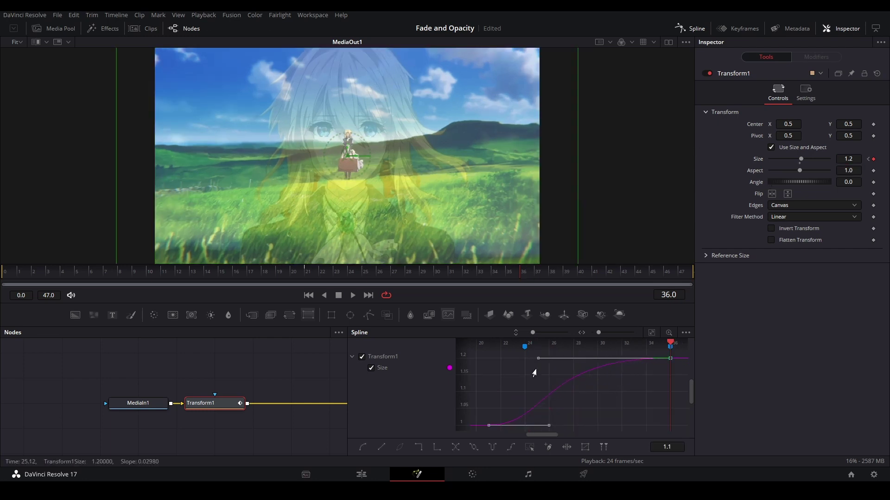
{"action": "left_click_drag", "start_coordinate": [479, 370], "coordinate": [467, 369]}
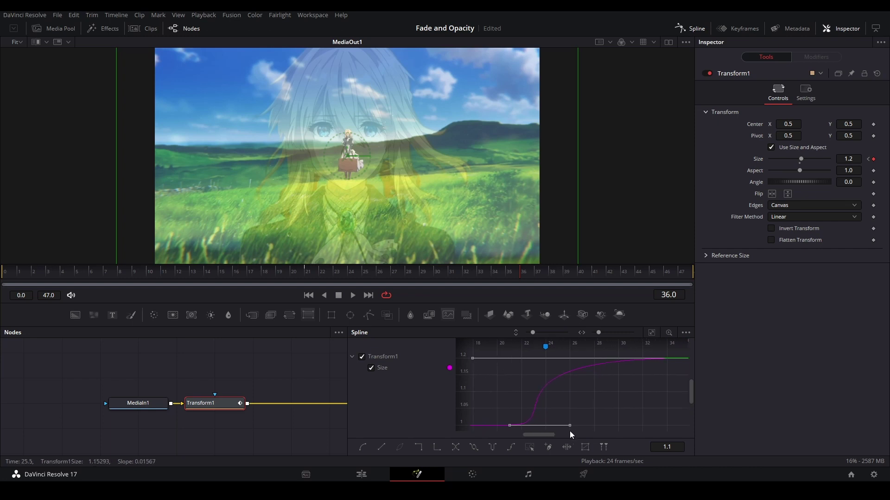
{"action": "left_click_drag", "start_coordinate": [568, 429], "coordinate": [583, 430]}
{"action": "left_click", "coordinate": [279, 270]}
{"action": "key", "text": "space"}
{"action": "left_click_drag", "start_coordinate": [282, 271], "coordinate": [348, 273]}
Tilt the incoming handle of the frame 36 Size keyframe slightly downward and play back the zoom
{"action": "scroll", "coordinate": [491, 363], "scroll_direction": "down", "scroll_amount": 3}
{"action": "left_click", "coordinate": [609, 360]}
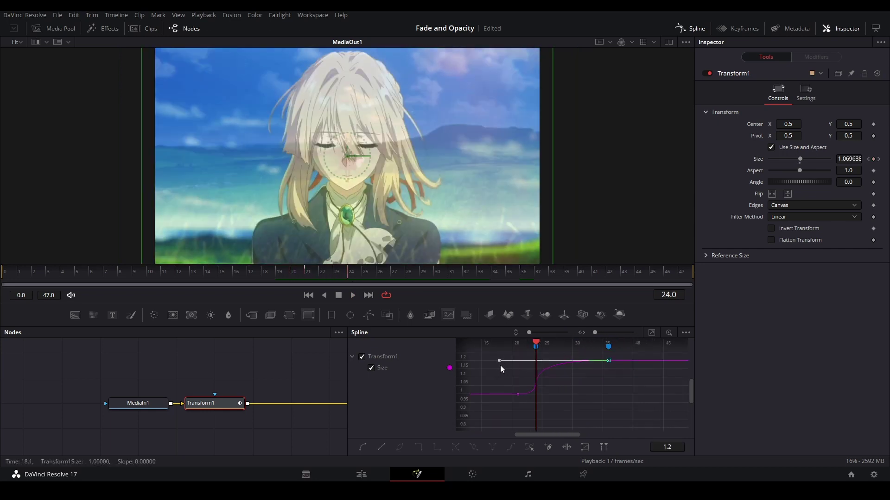
{"action": "left_click_drag", "start_coordinate": [496, 362], "coordinate": [499, 367]}
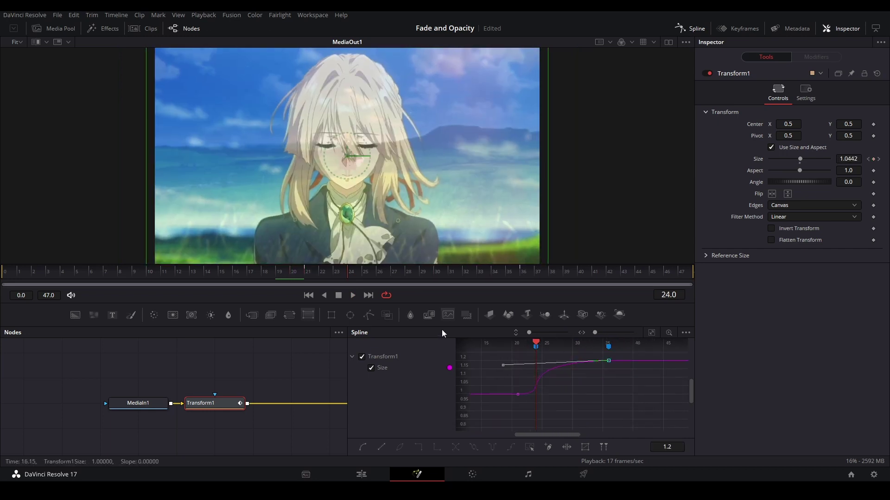
{"action": "key", "text": "space"}
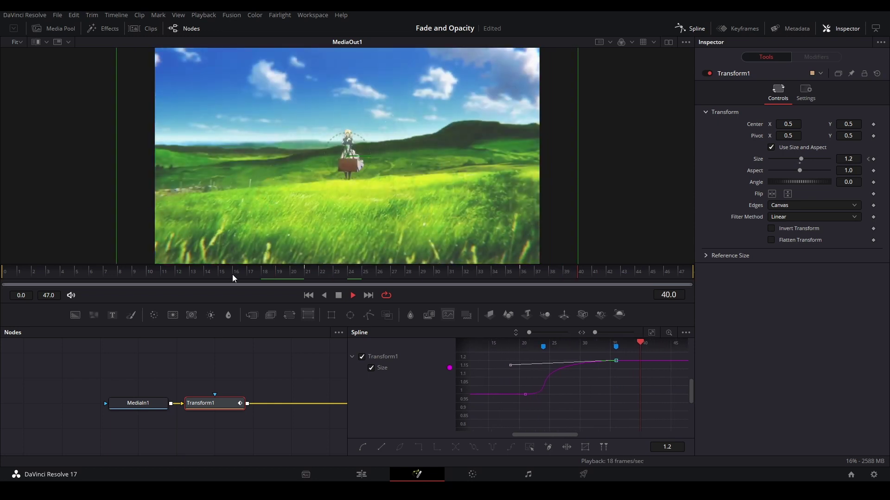
Stop playback and add a second Transform node directly after Transform1 in the node chain
{"action": "left_click", "coordinate": [340, 296]}
{"action": "left_click_drag", "start_coordinate": [249, 362], "coordinate": [182, 355]}
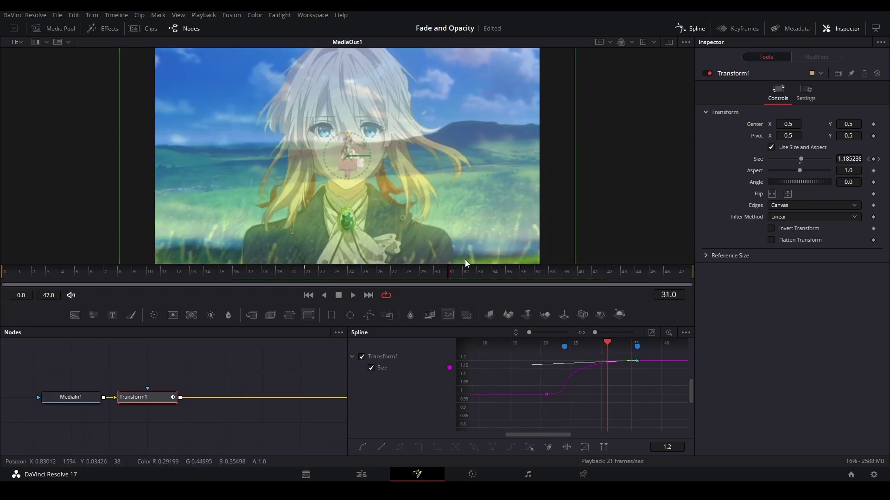
{"action": "left_click_drag", "start_coordinate": [449, 273], "coordinate": [524, 273]}
{"action": "left_click", "coordinate": [198, 369]}
{"action": "left_click", "coordinate": [289, 315]}
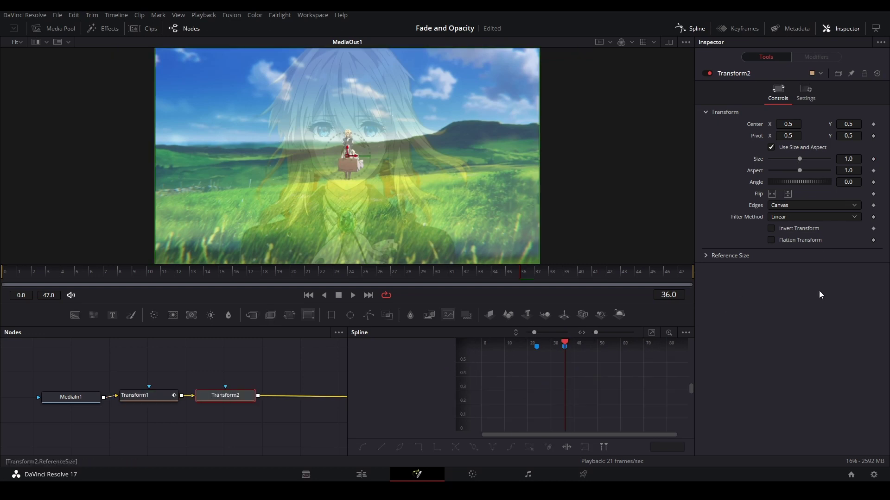
Keyframe Transform2's Size at 1.0 on frame 33, three frames before the second marker, and at 1.2 on frame 47
{"action": "left_click", "coordinate": [873, 159]}
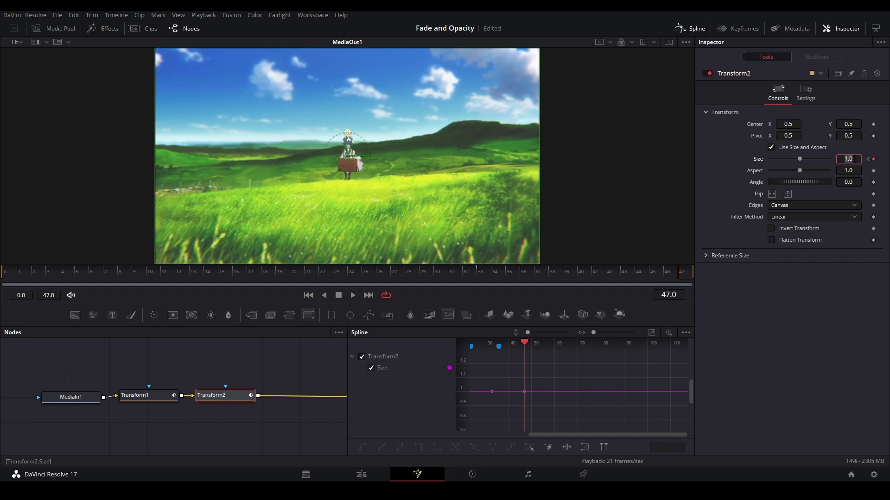
{"action": "type", "text": "1.2"}
{"action": "key", "text": "Return"}
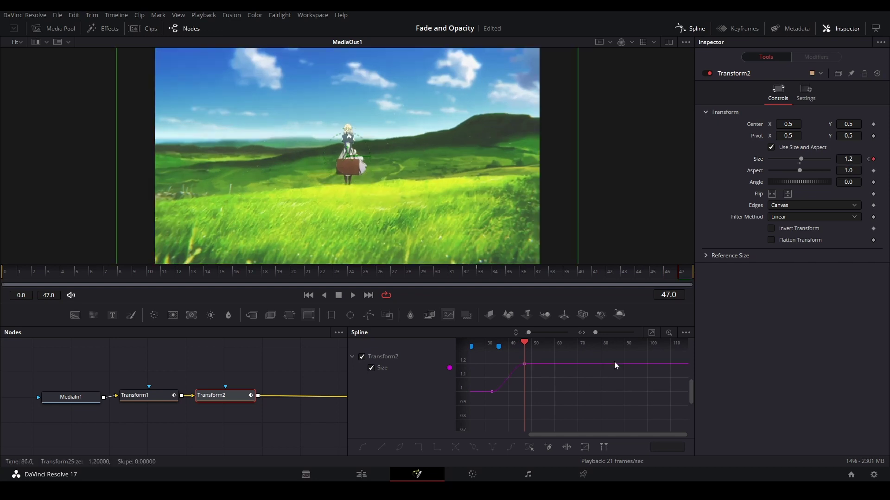
Ease Transform2's Size curve with long flat handles, extending the last keyframe's incoming handle for a steep rise near the frame 36 marker
{"action": "key", "text": "ctrl+f"}
{"action": "scroll", "coordinate": [572, 398], "scroll_direction": "down", "scroll_amount": 3}
{"action": "left_click_drag", "start_coordinate": [642, 364], "coordinate": [514, 421]}
{"action": "left_click_drag", "start_coordinate": [589, 375], "coordinate": [524, 375]}
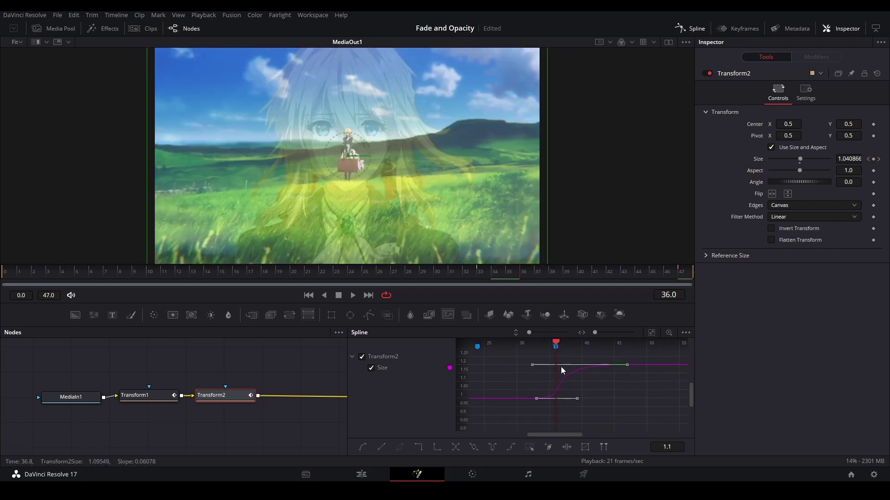
{"action": "left_click_drag", "start_coordinate": [528, 365], "coordinate": [518, 365]}
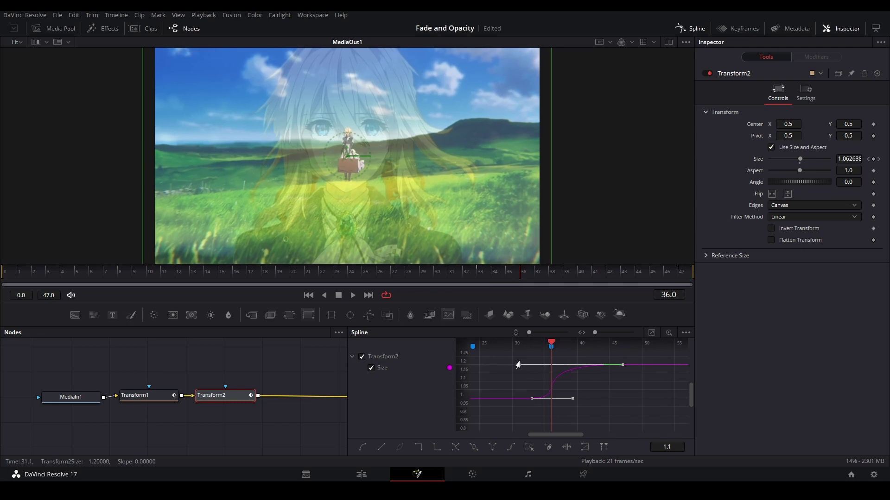
Save the project, return to the Edit page and play back the fade with both zooms on the timeline
{"action": "key", "text": "ctrl+s"}
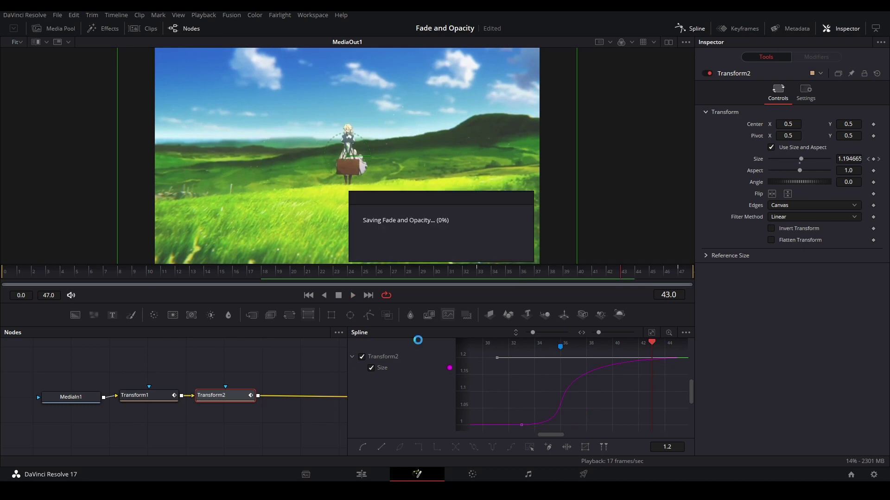
{"action": "left_click", "coordinate": [362, 474]}
{"action": "left_click", "coordinate": [298, 338]}
{"action": "key", "text": "space"}
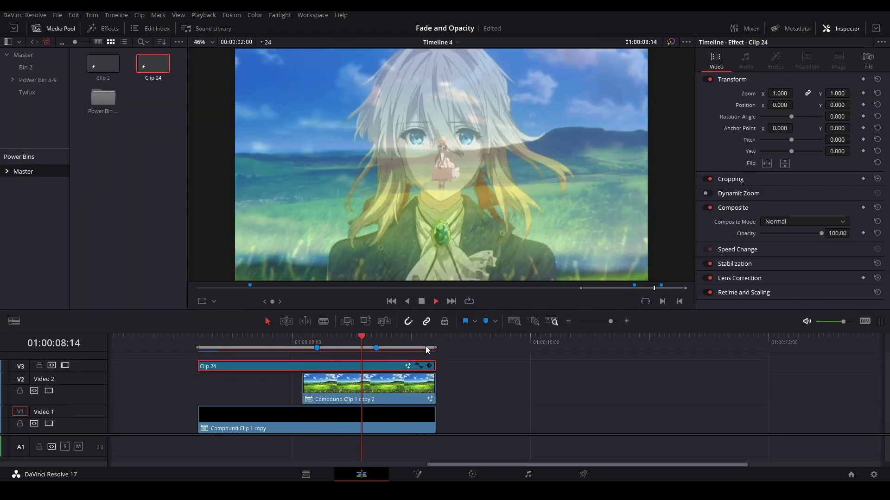